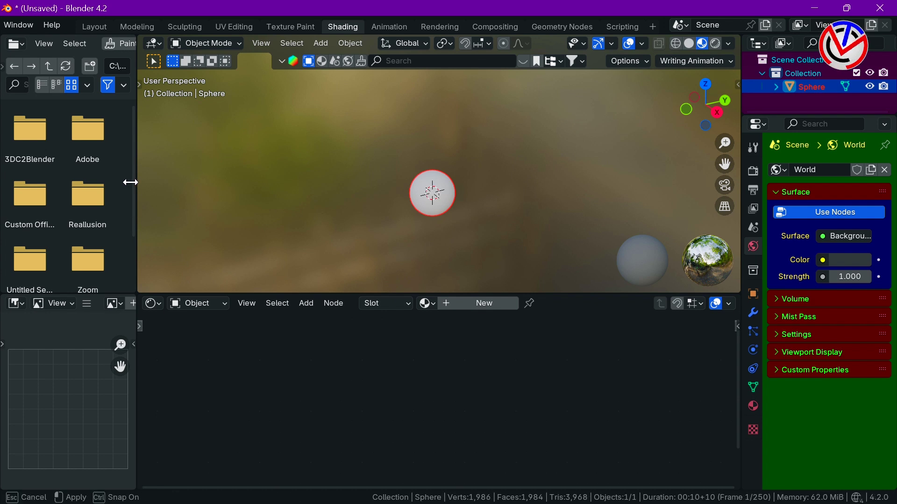
Create a new material for the sphere in an enlarged node editor and connect a Color Ramp to its Base Color
left_click_drag(306, 295, 326, 114)
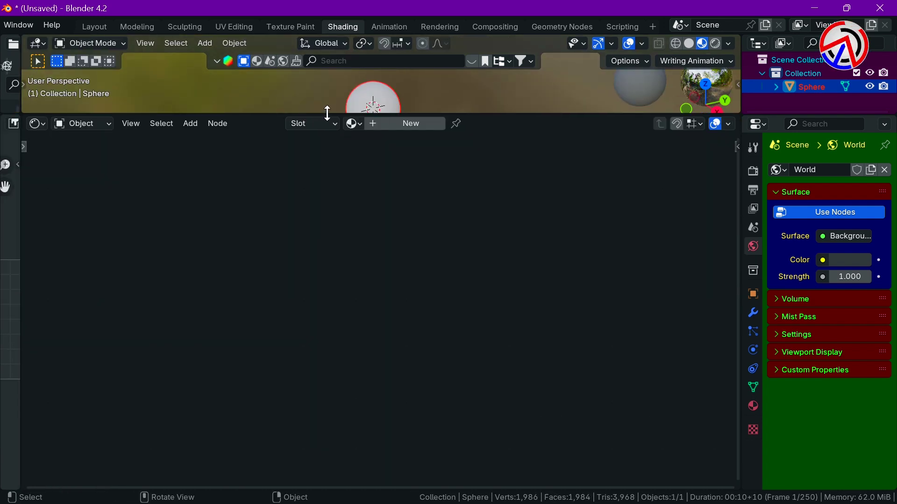
left_click(388, 126)
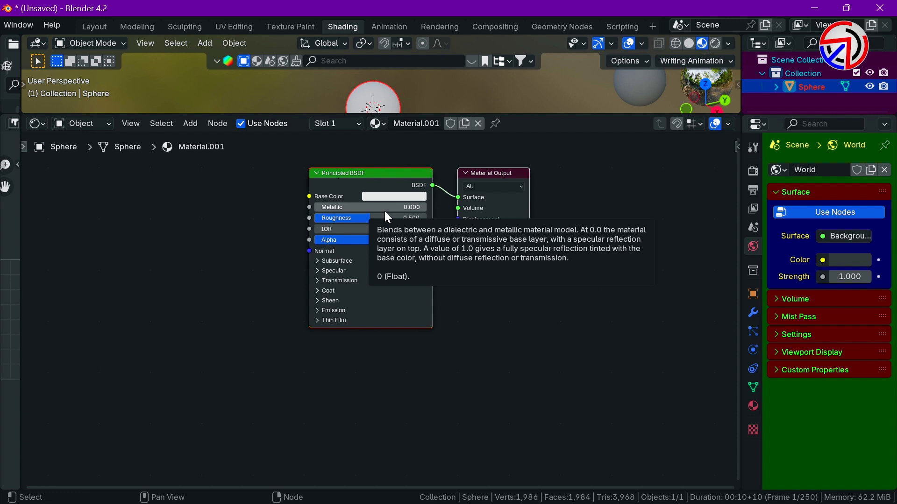
left_click_drag(309, 196, 279, 179)
left_click(200, 213)
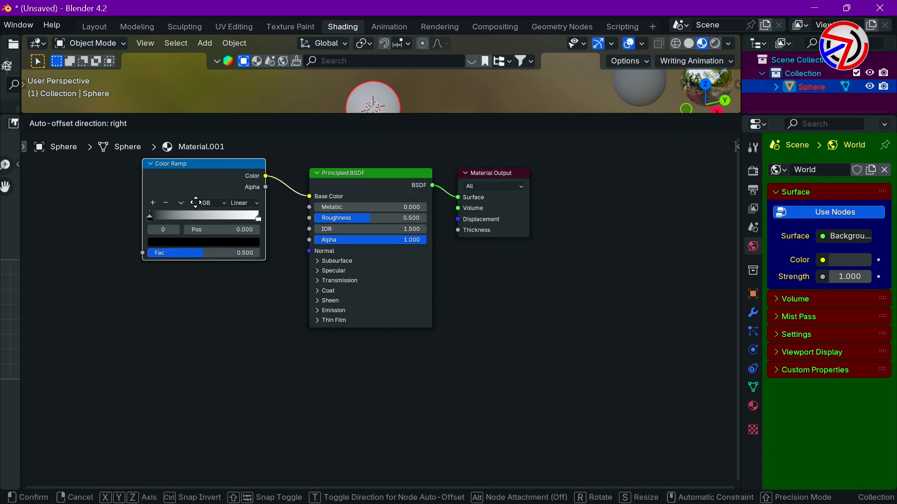
left_click(199, 203)
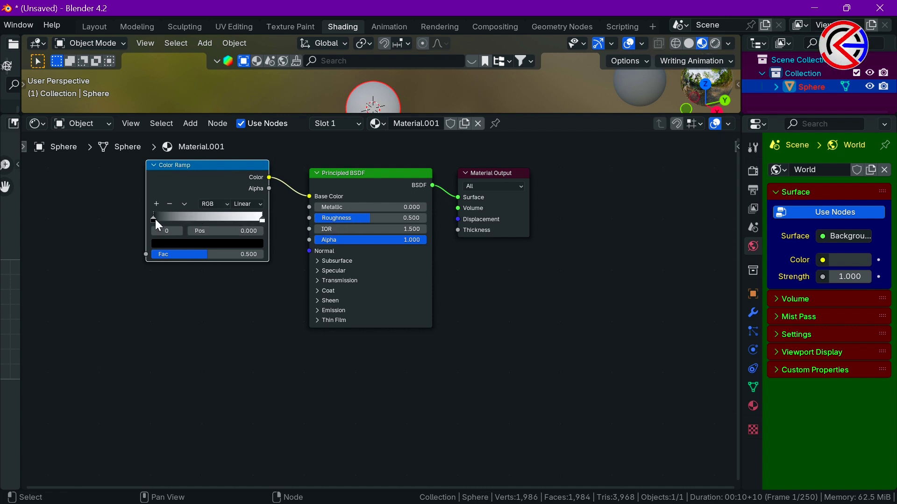
Color the Color Ramp's first stop dark red and its last stop bright red
left_click(225, 245)
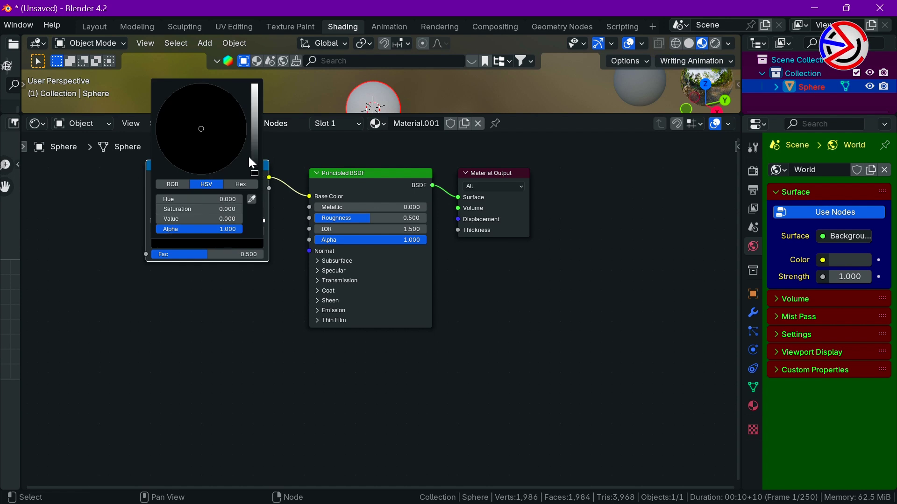
left_click(255, 147)
left_click(212, 159)
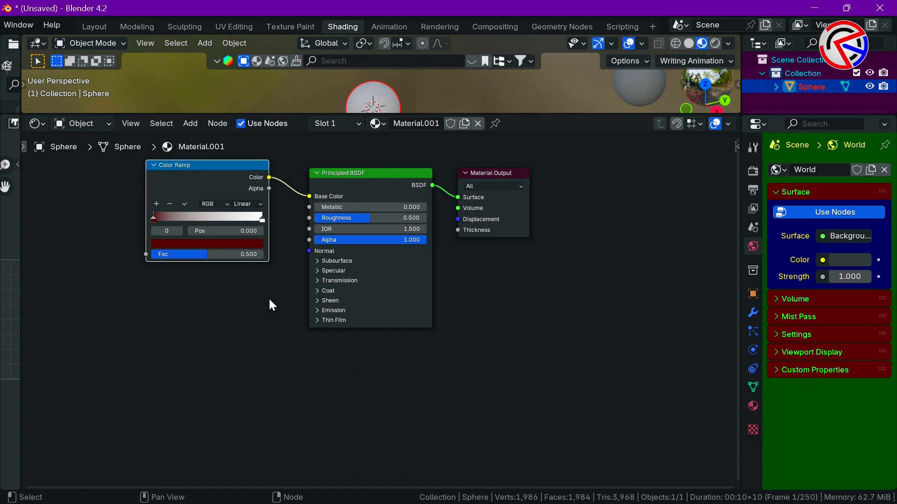
left_click(261, 220)
left_click(252, 241)
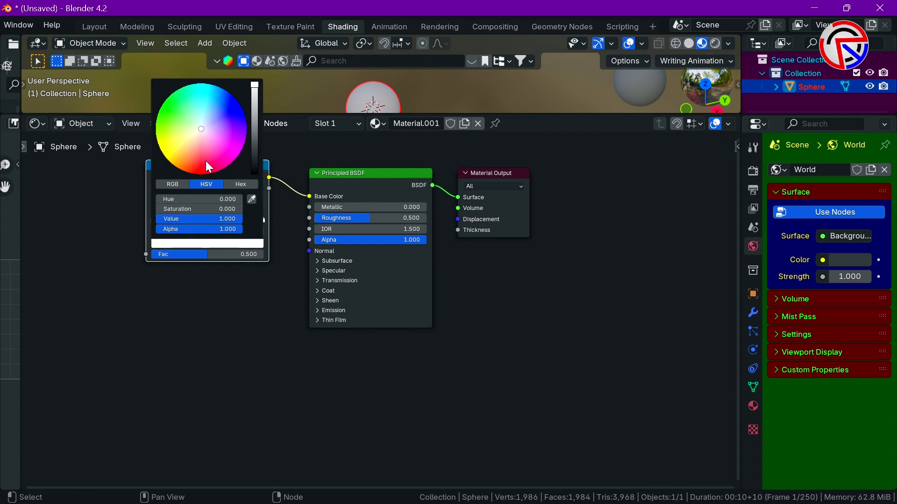
left_click(207, 162)
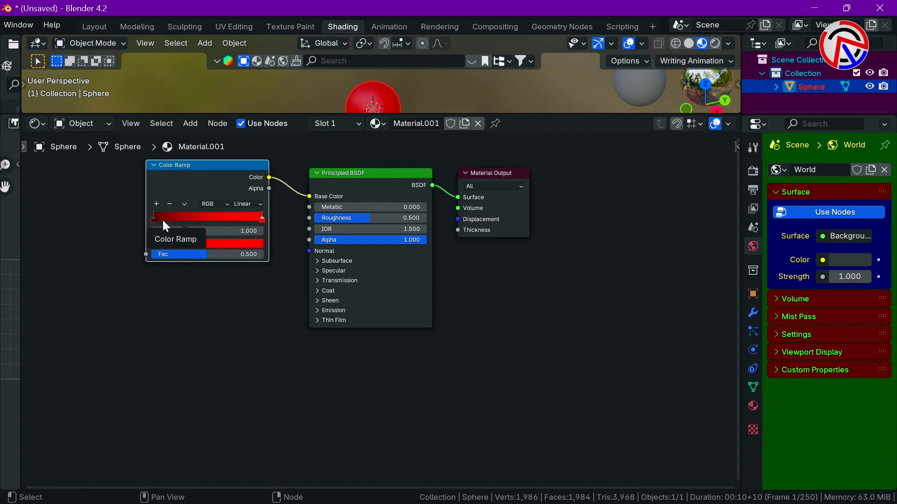
Set the Principled BSDF's Roughness to 0.232 and IOR to 1.45
left_click(391, 218)
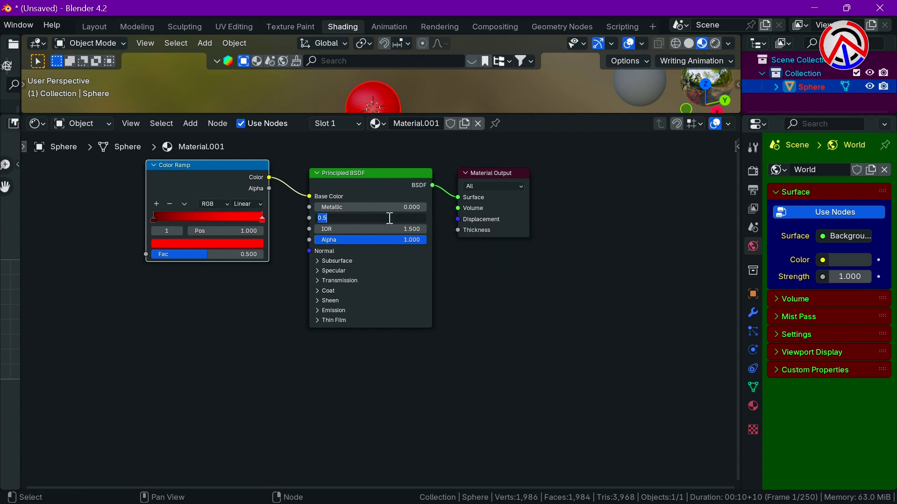
type(".232")
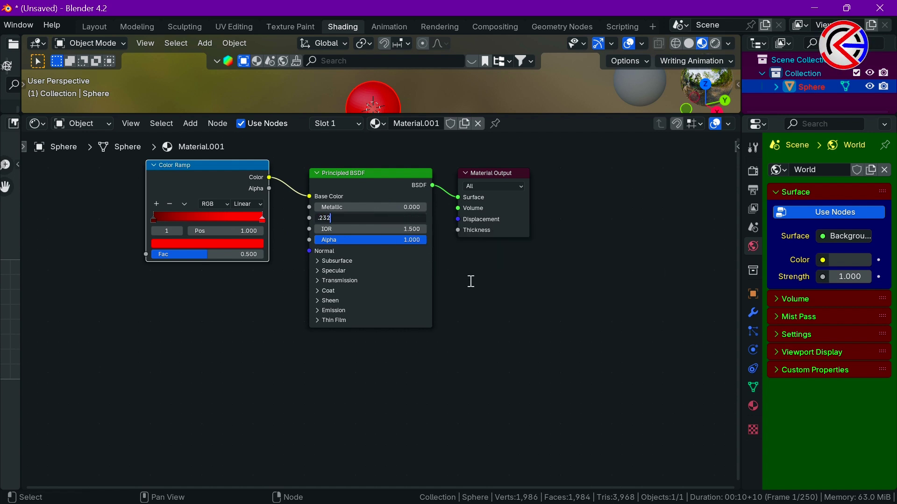
key("Return")
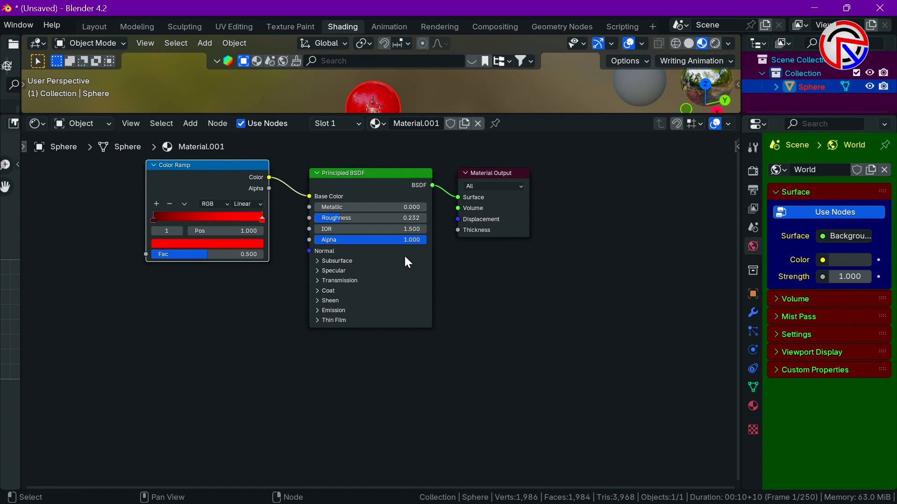
left_click(408, 228)
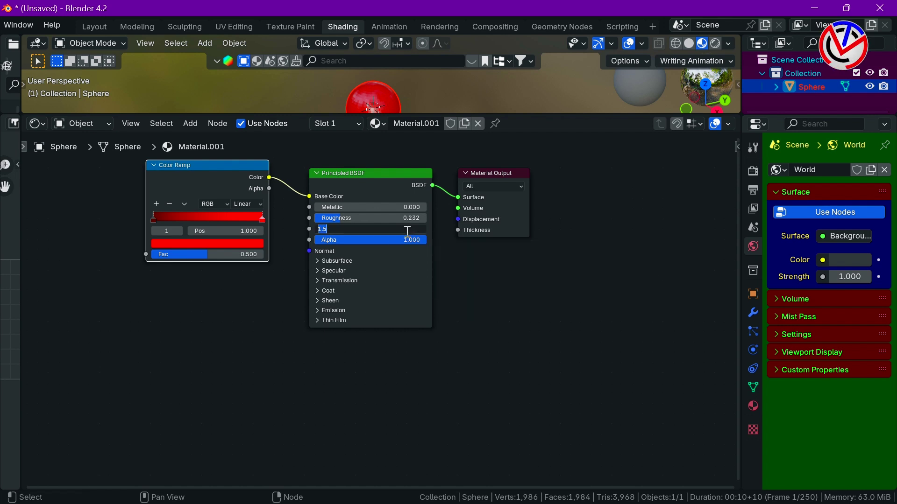
type("1.45")
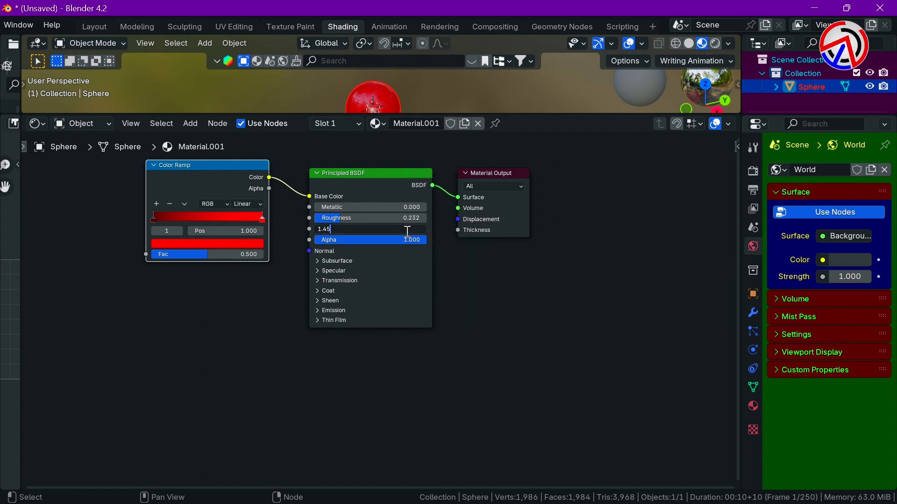
key("Return")
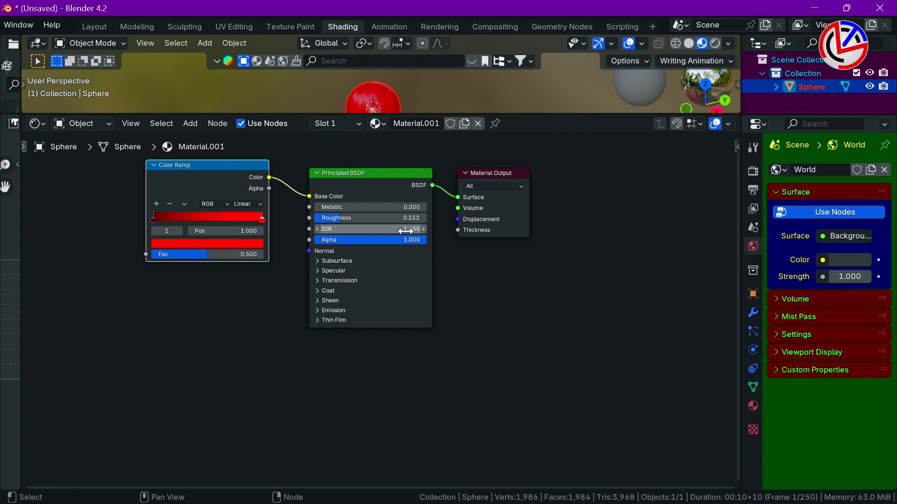
Add a Mix Color node linked to the Principled BSDF's Normal input and place it below the Color Ramp
left_click_drag(308, 253, 293, 289)
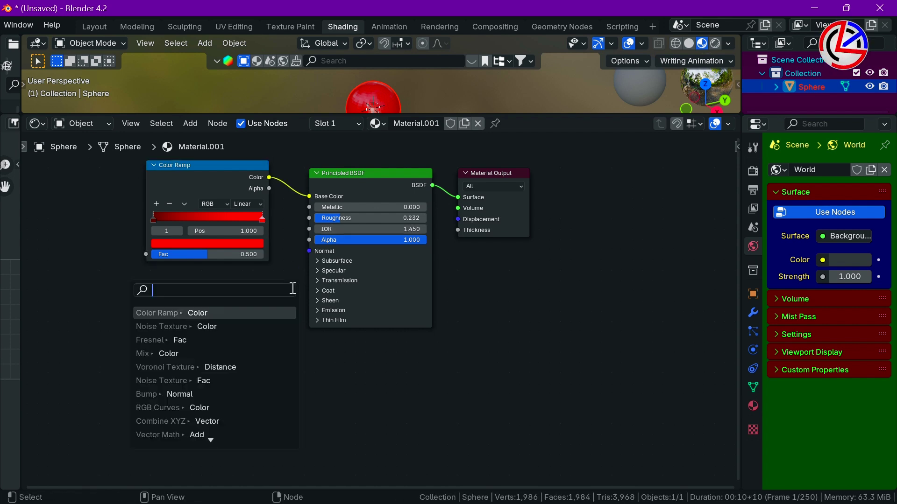
type("c")
key("BackSpace")
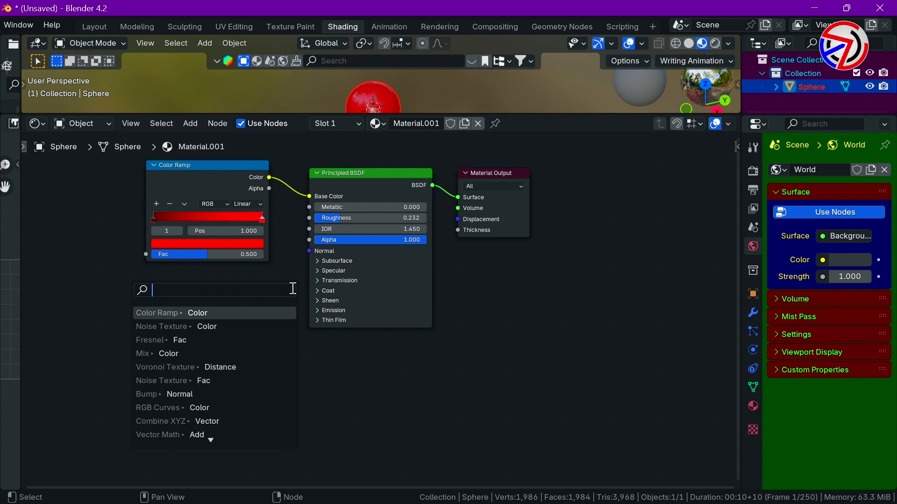
type("mix")
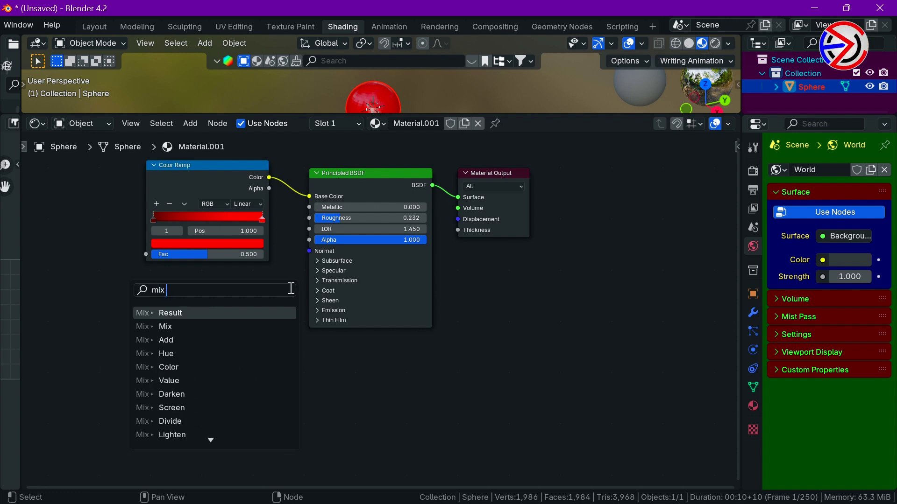
left_click(273, 367)
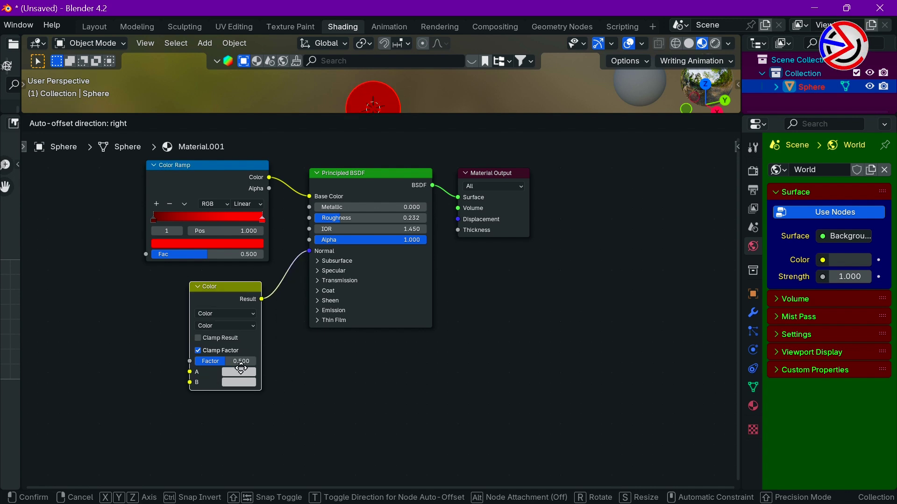
left_click(241, 368)
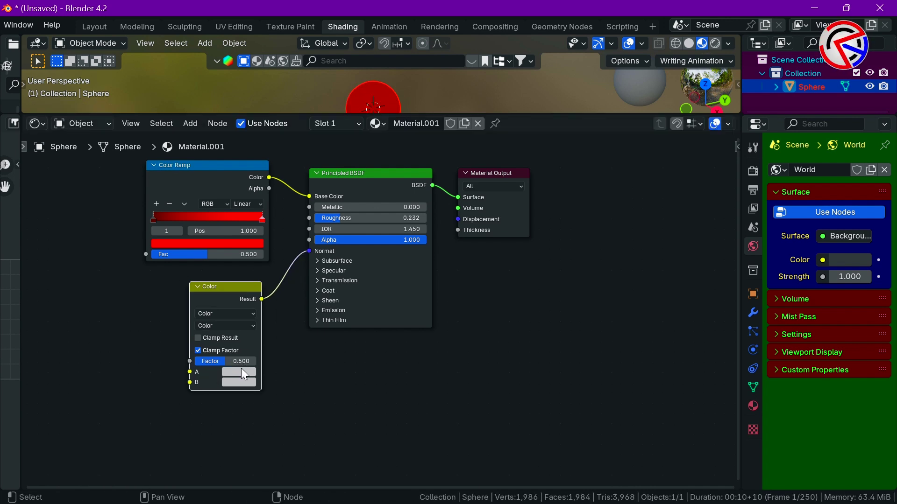
Switch the color mix node's blending mode to Mix and set its Factor to 0.342
left_click(211, 326)
left_click(211, 353)
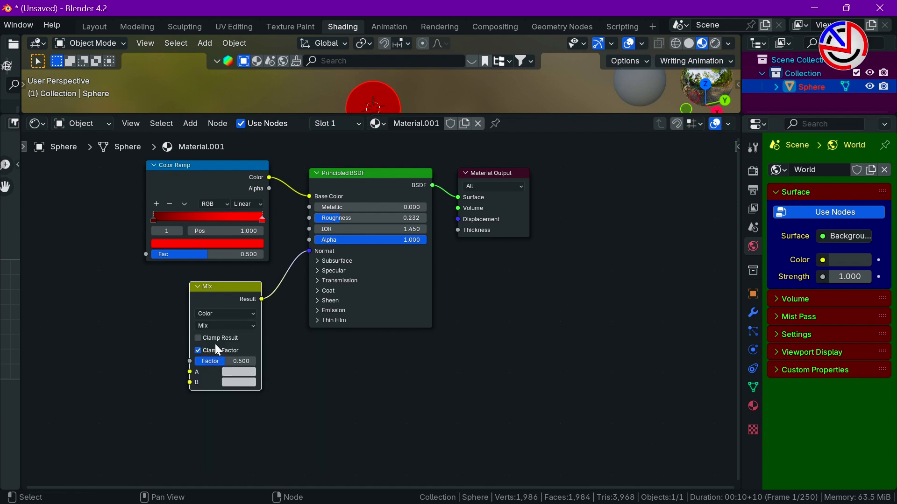
double_click(217, 361)
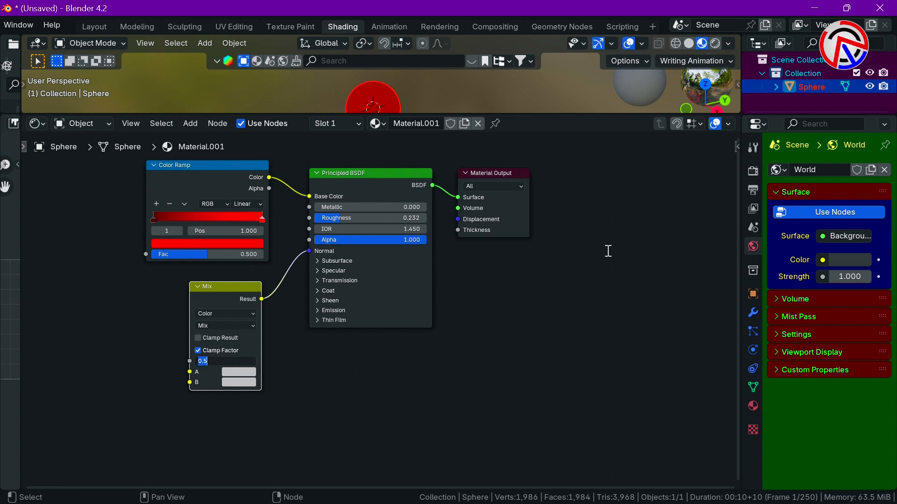
type(".")
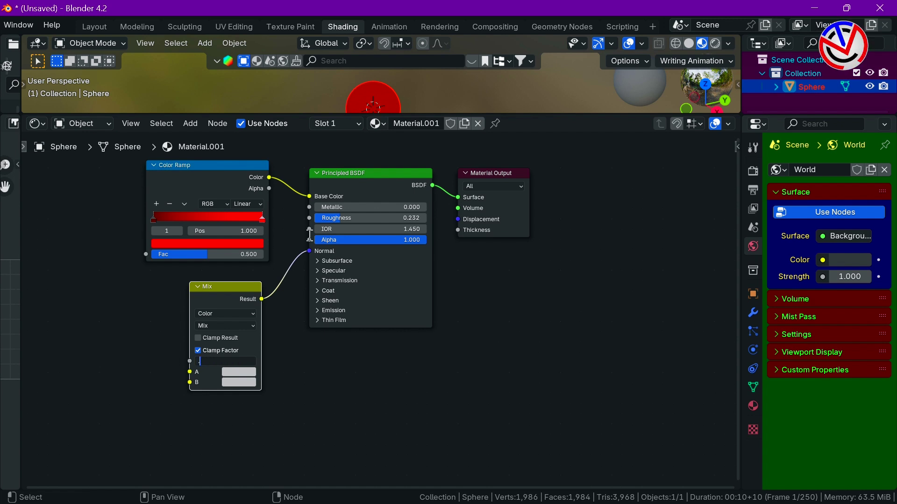
type("342")
key("Return")
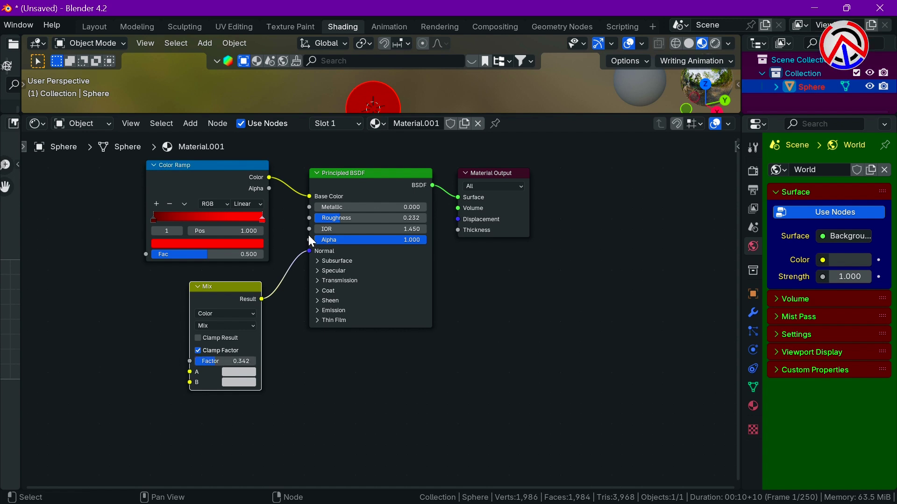
Add a Bump node whose Normal output feeds the Mix node's A input, placed beside the Mix node
scroll(292, 270, "down", 1)
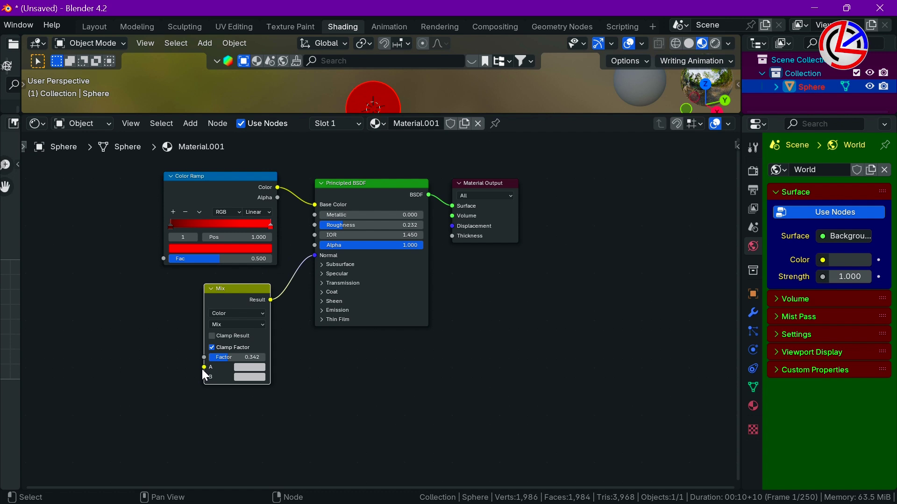
left_click_drag(204, 367, 185, 294)
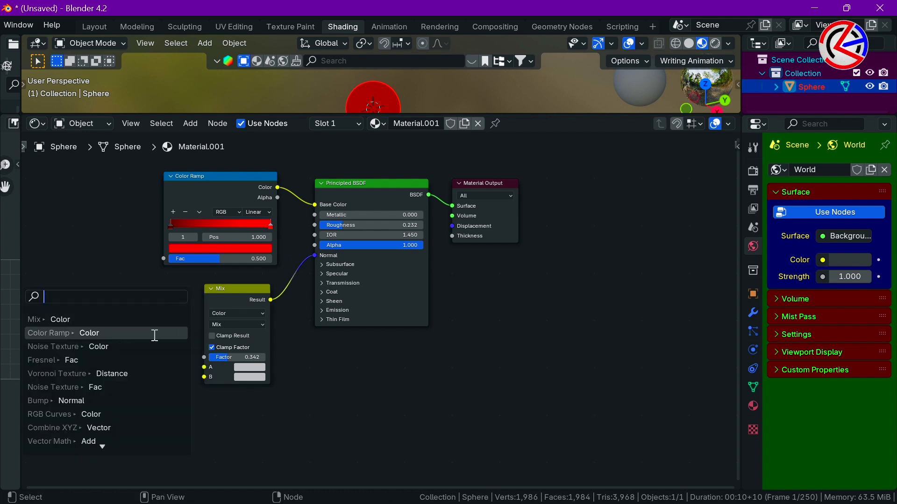
left_click(122, 400)
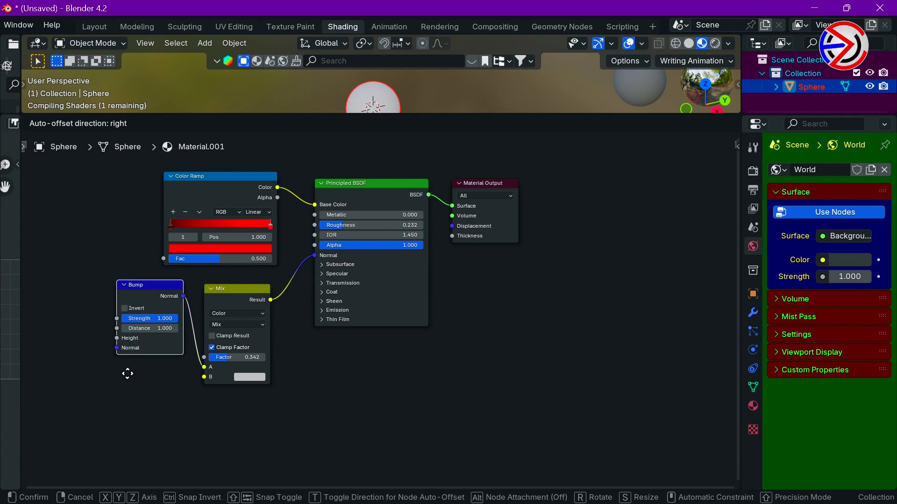
left_click(132, 394)
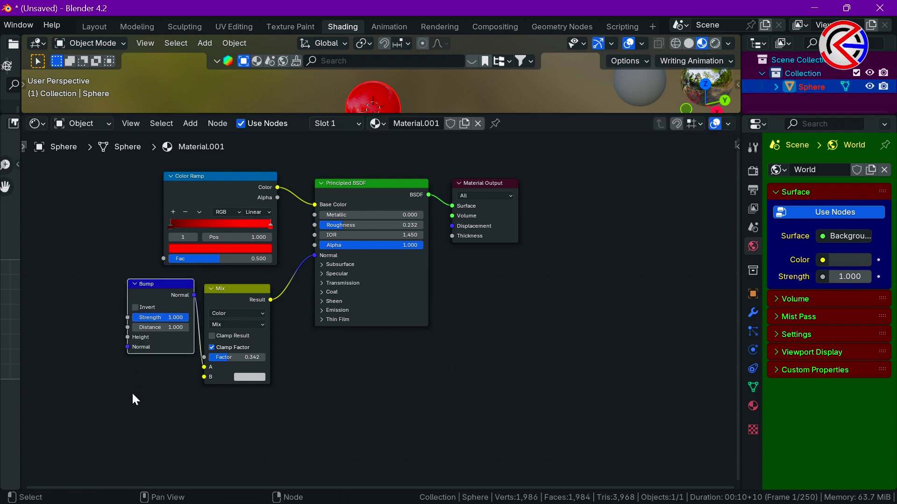
Add a second Bump node connected to the Mix node's B input, placed below the Principled BSDF
left_click_drag(205, 377, 387, 371)
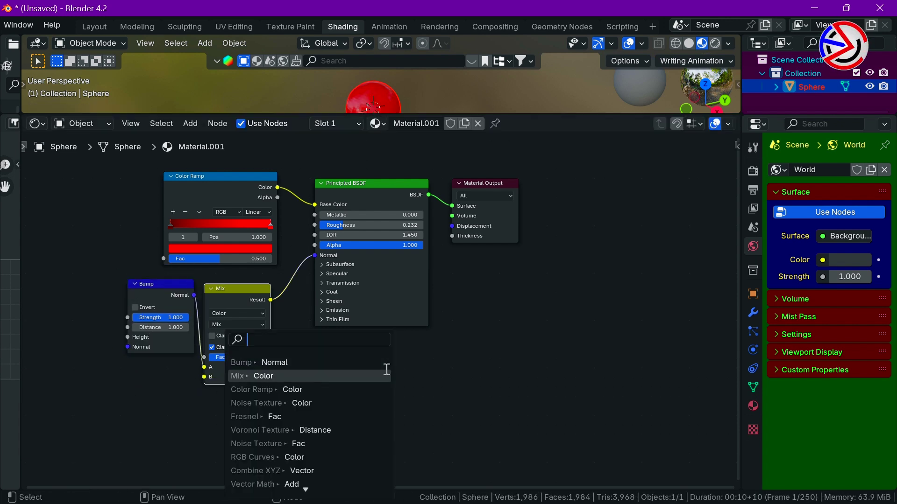
left_click(344, 361)
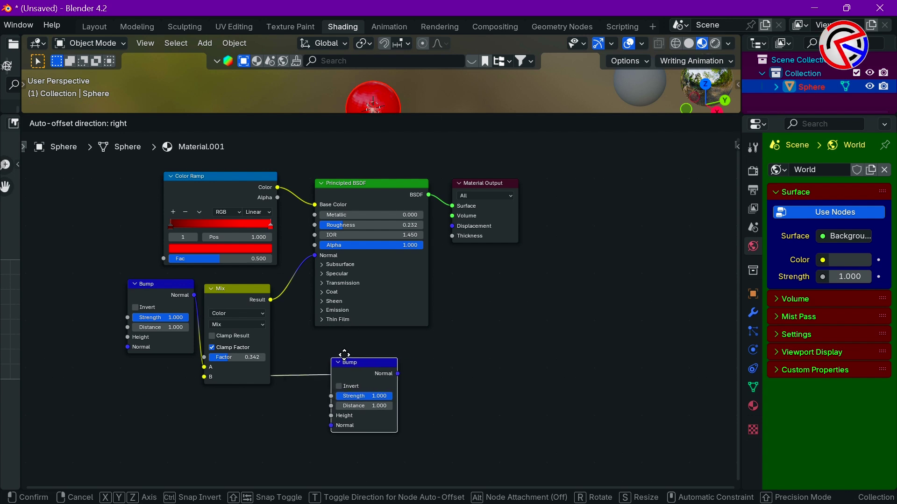
left_click(343, 354)
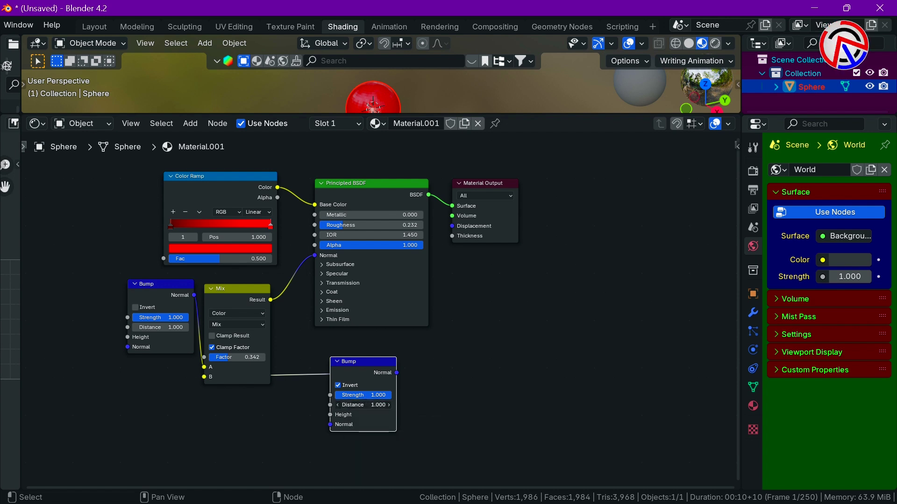
Enable Invert on the Bump node linked to the Mix node's B input and set its Distance to 27.1
left_click(359, 405)
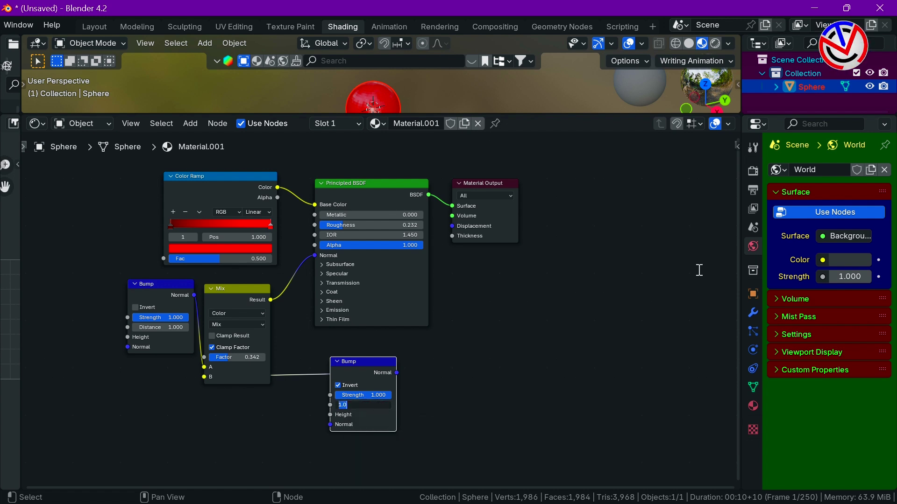
type("27.1")
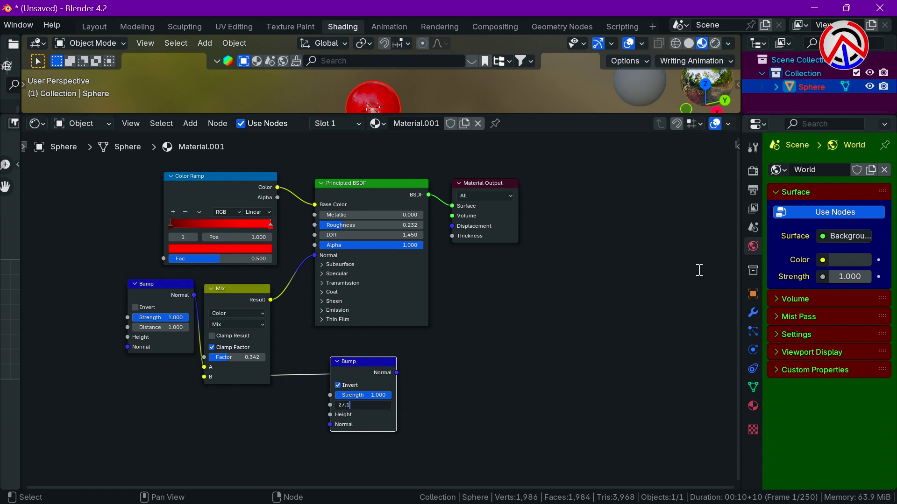
key("Return")
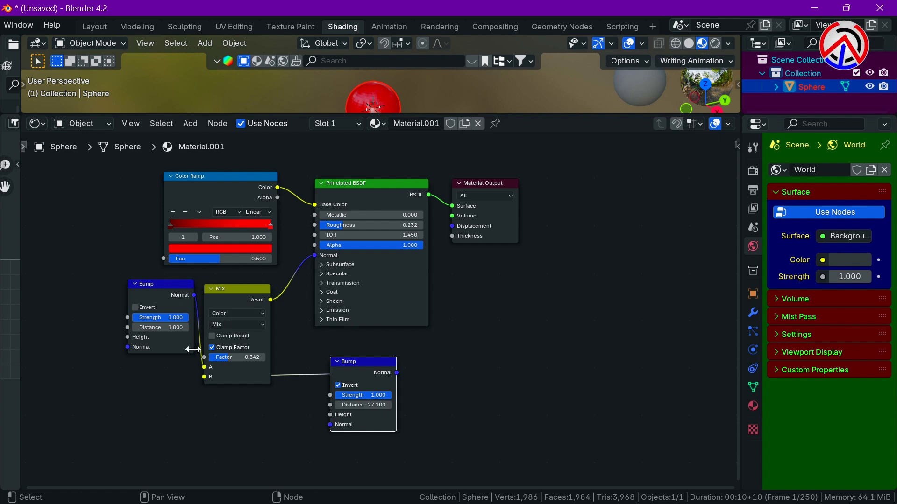
Enable Invert on the Bump node linked to the Mix node's A input and set its Distance to 74.6
left_click(137, 307)
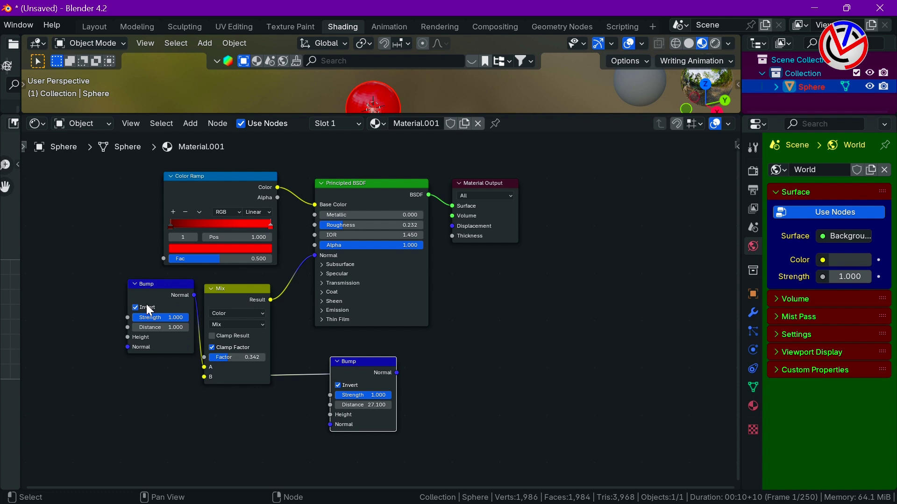
left_click(159, 327)
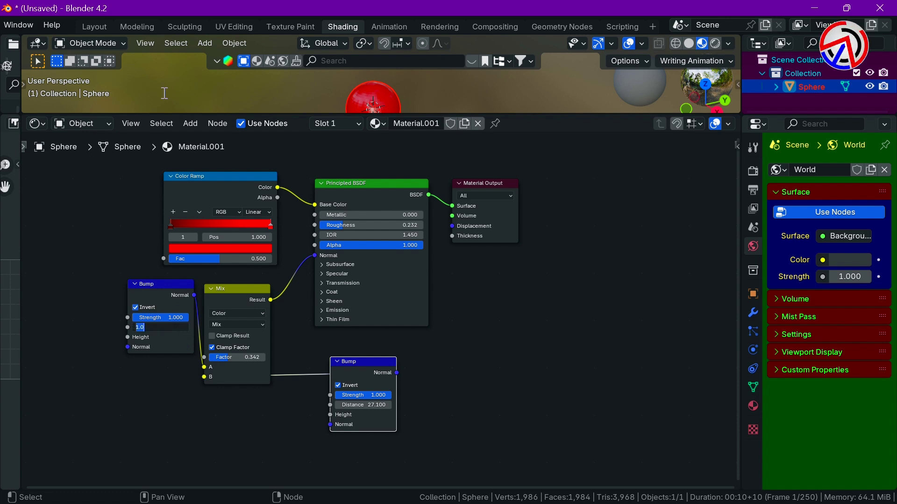
type("74.6")
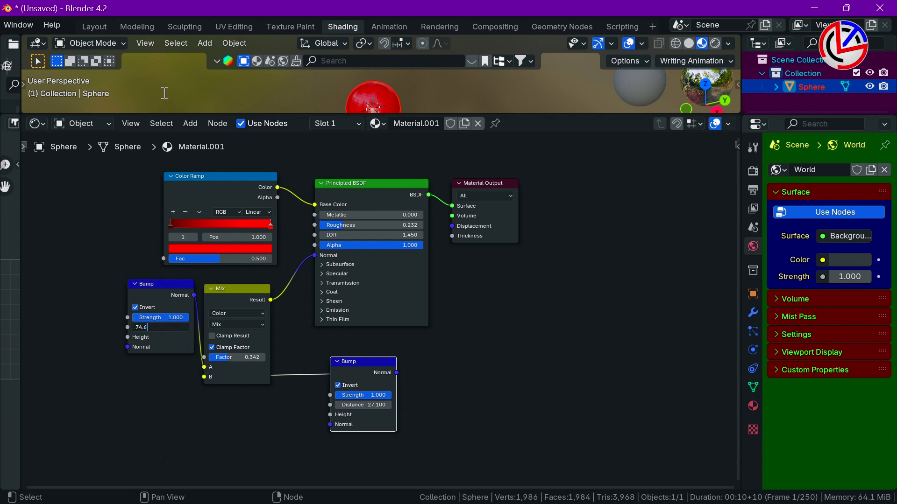
key("Return")
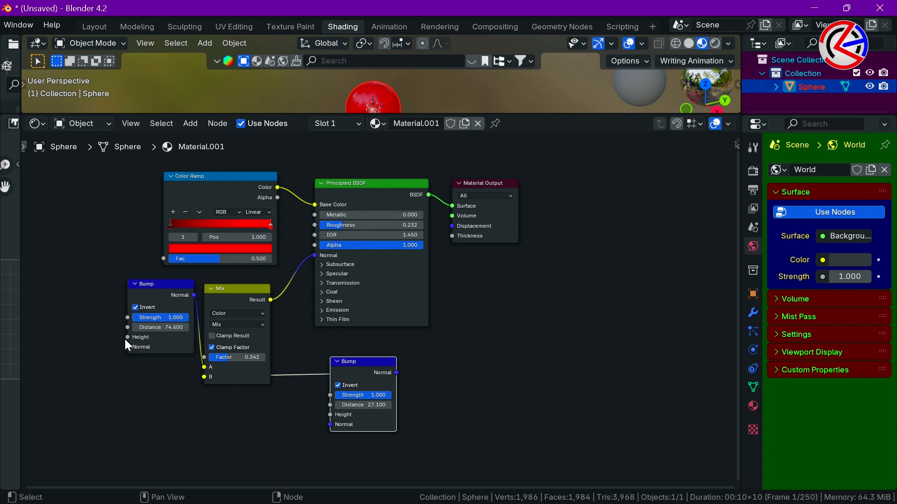
Add a Magic Texture node with its Fac feeding the Height of the A-input Bump node and its Color feeding the Color Ramp's Fac
left_click_drag(127, 338, 114, 264)
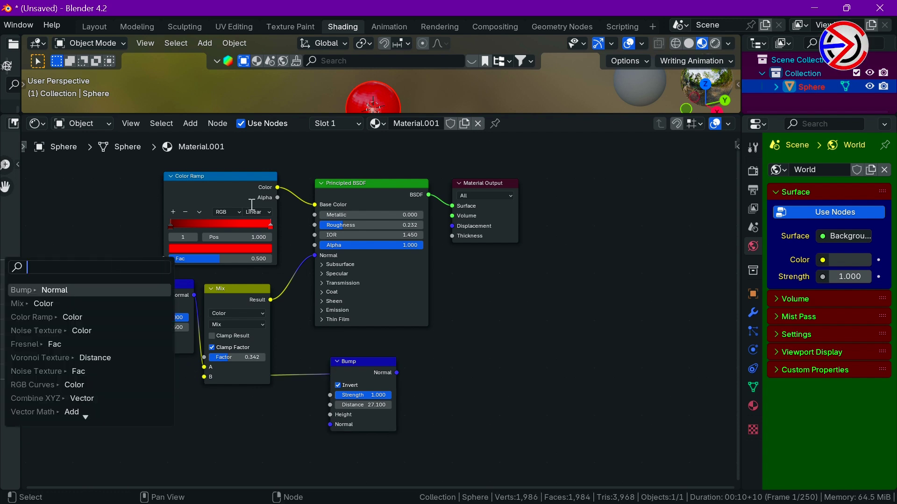
type("mag")
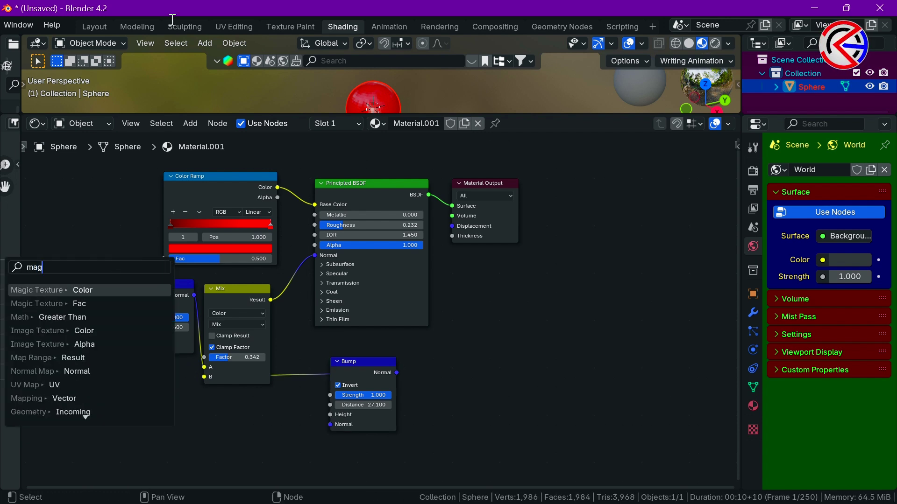
type("ic tex")
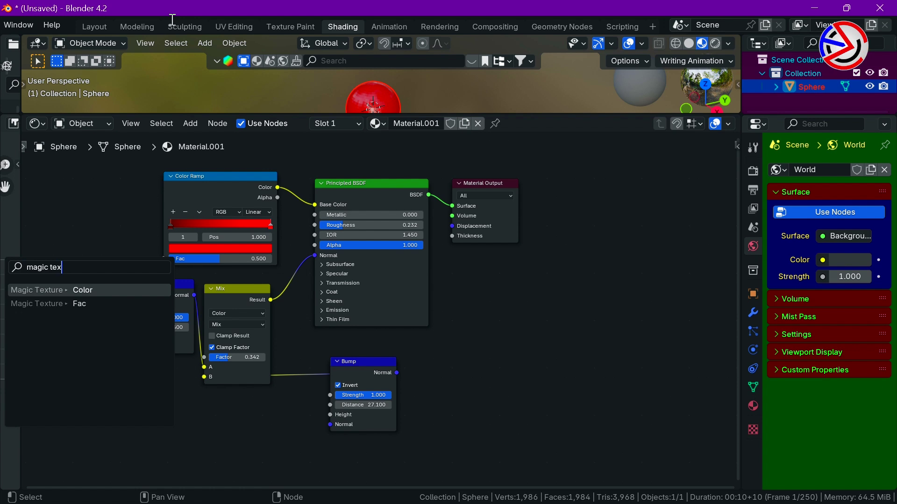
left_click(79, 304)
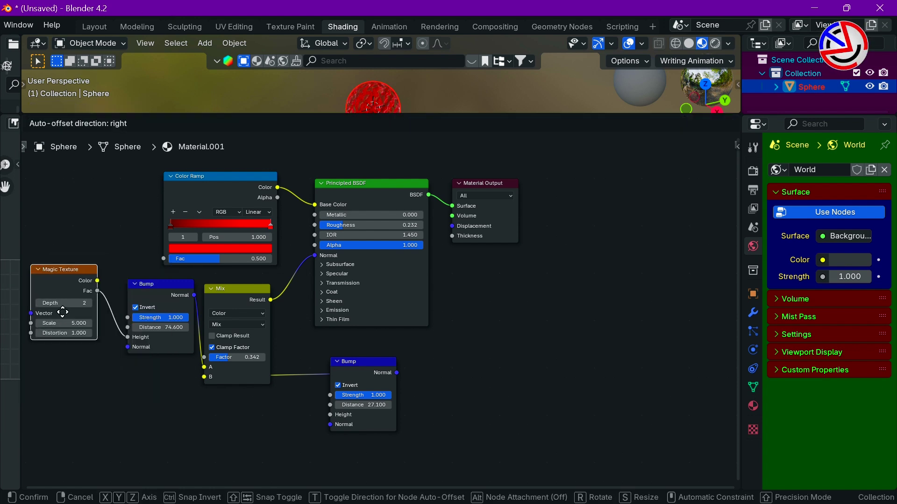
left_click(66, 311)
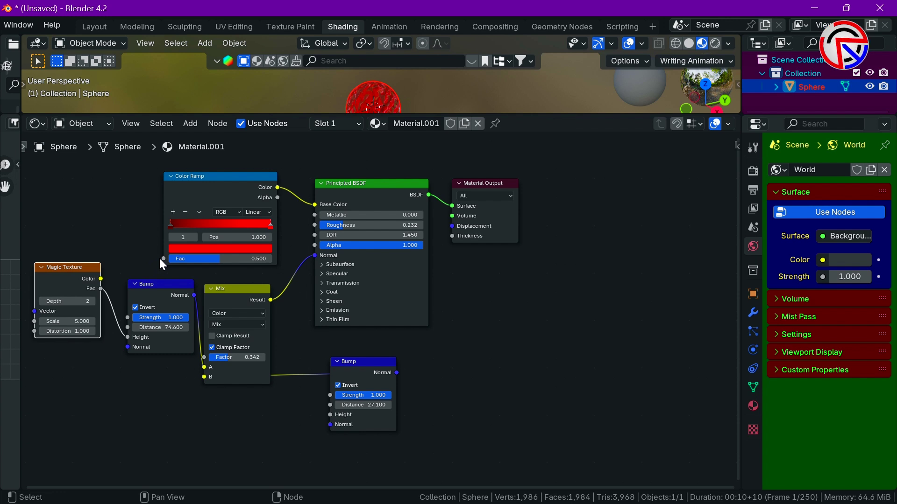
left_click_drag(159, 257, 100, 278)
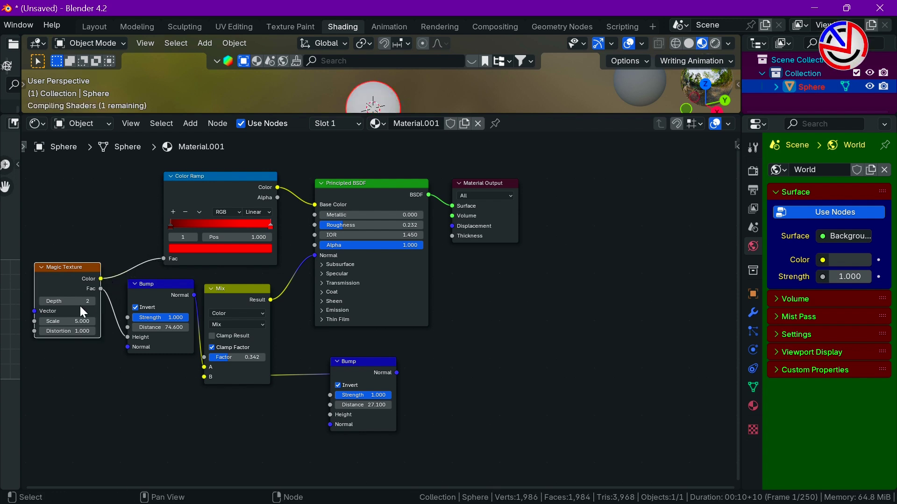
Set the Magic Texture's Depth to 4, Scale to 4.1 and Distortion to 2.8
left_click(72, 301)
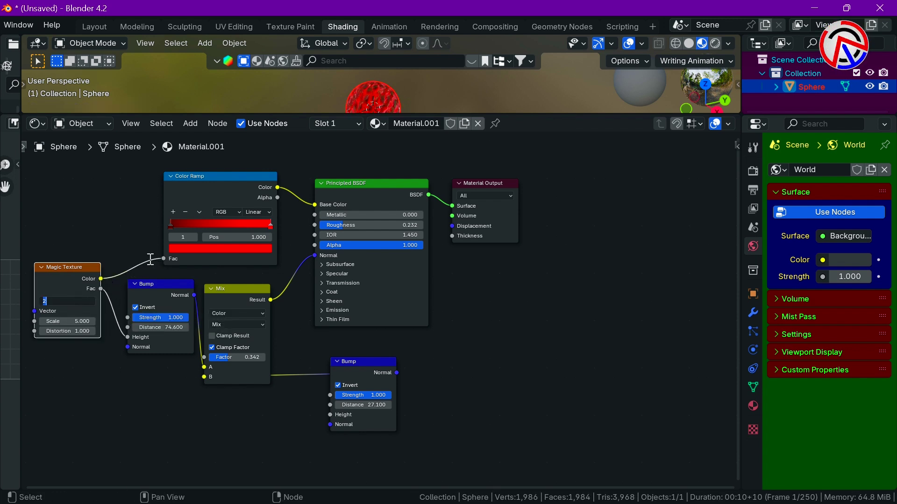
type("4")
key("Return")
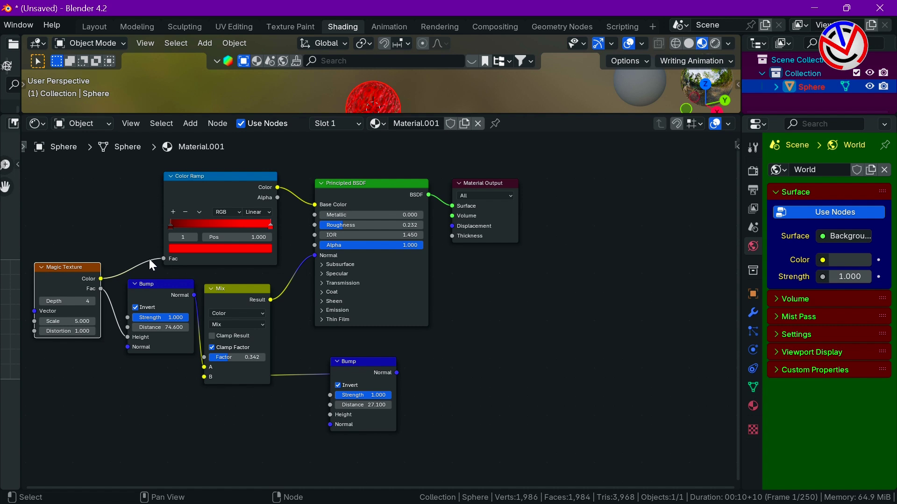
left_click(74, 322)
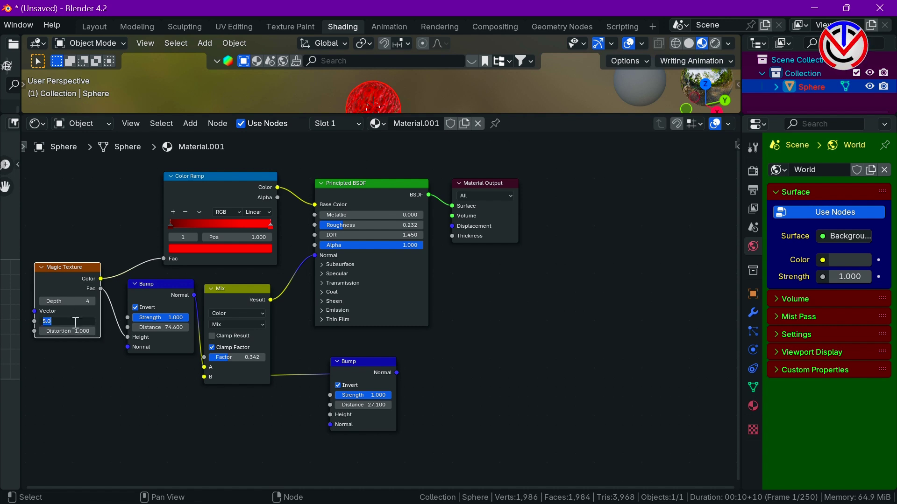
type("4.1")
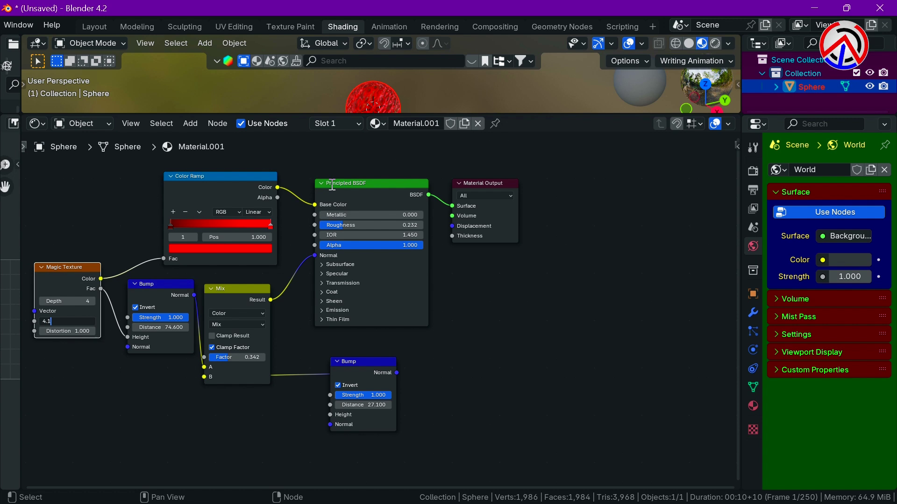
key("Tab")
type("2.")
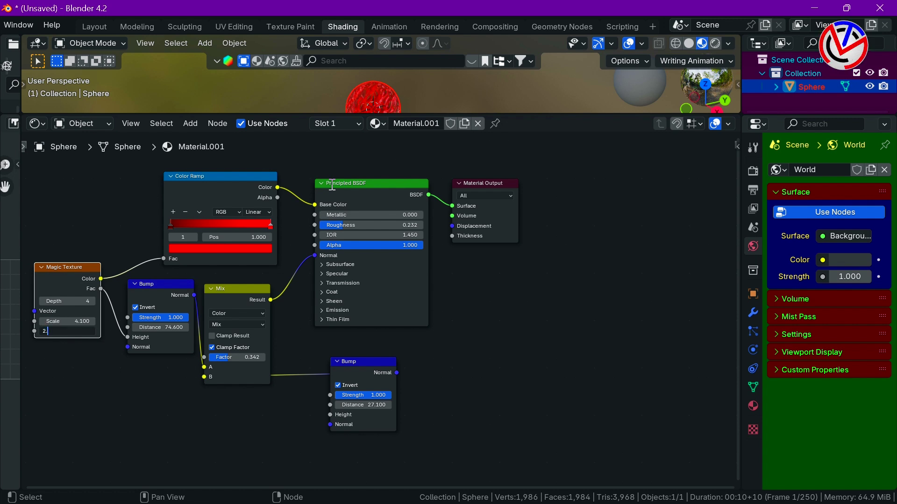
type("8")
key("Return")
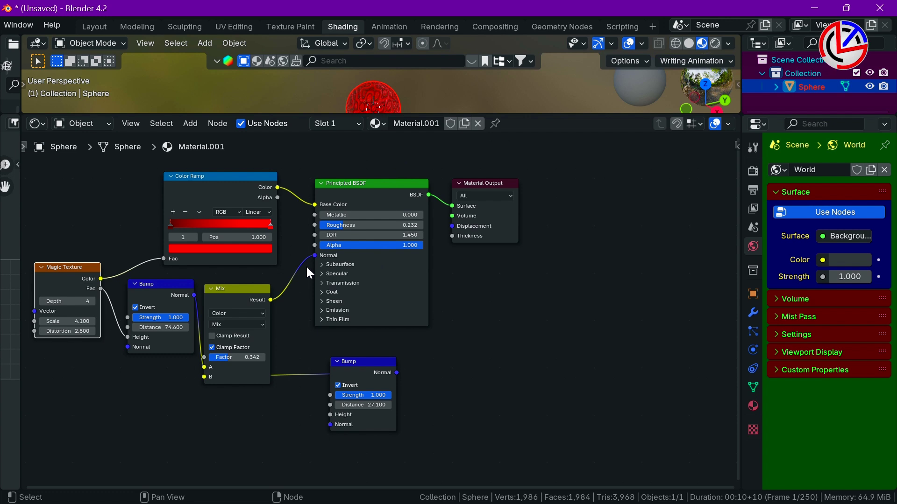
Add a second Color Ramp below the Mix node, with its Color output feeding the Height of the 27.1-distance Bump node
middle_click_drag(307, 269, 481, 257)
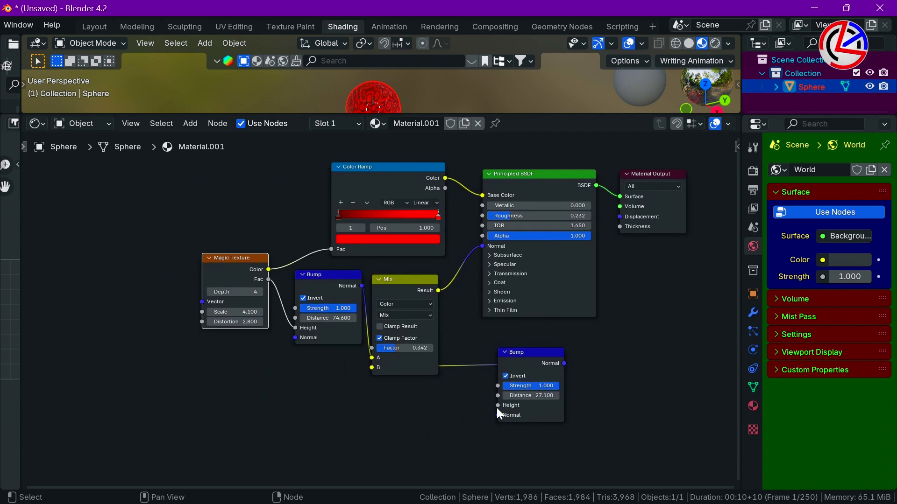
left_click_drag(497, 408, 451, 399)
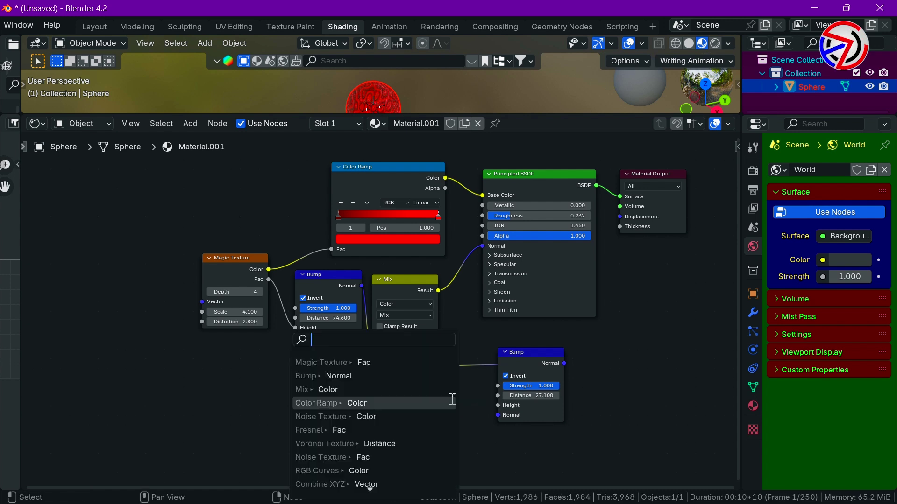
left_click(410, 400)
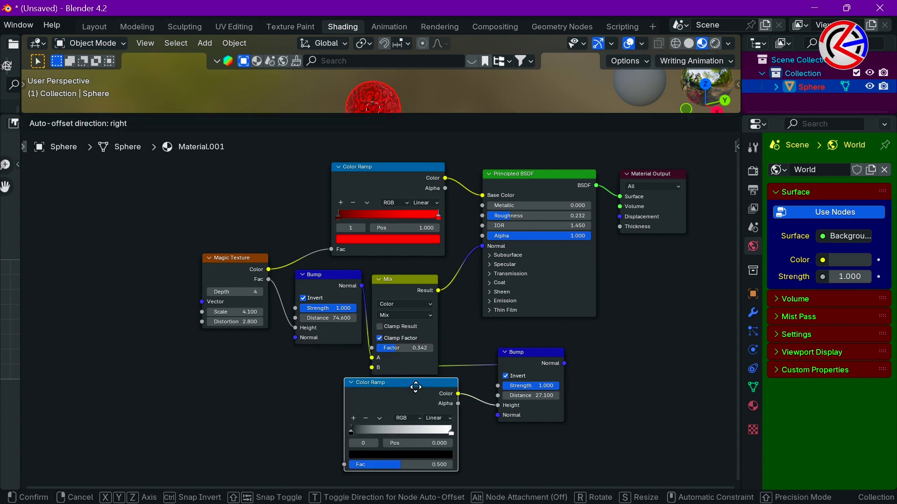
left_click(416, 389)
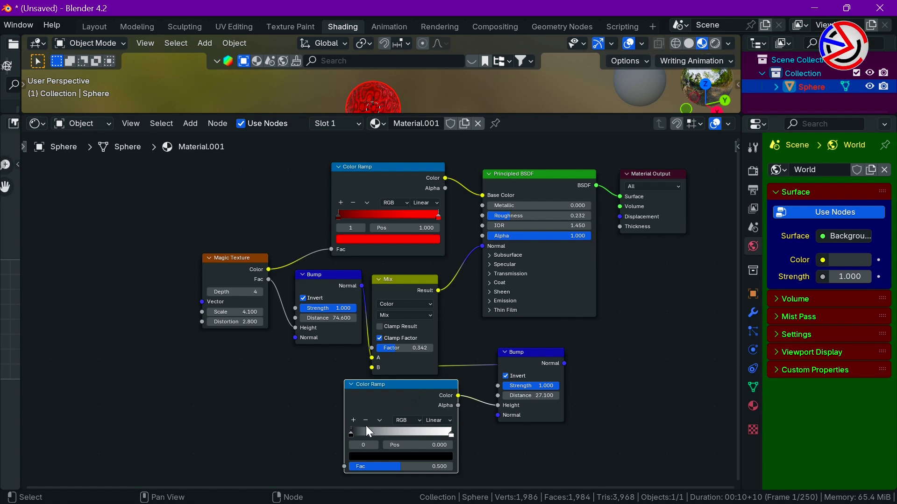
Change the first color stop of the lower Color Ramp from black to dark red
left_click_drag(350, 435, 408, 436)
left_click(417, 457)
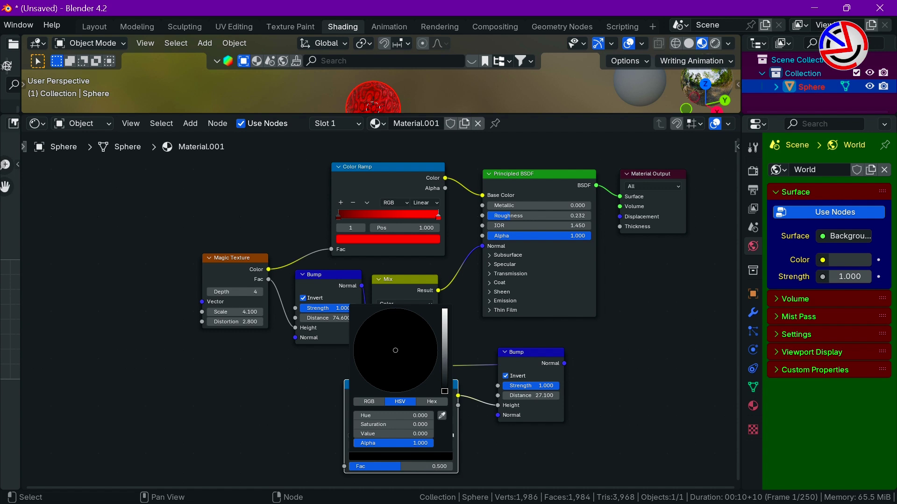
left_click(408, 371)
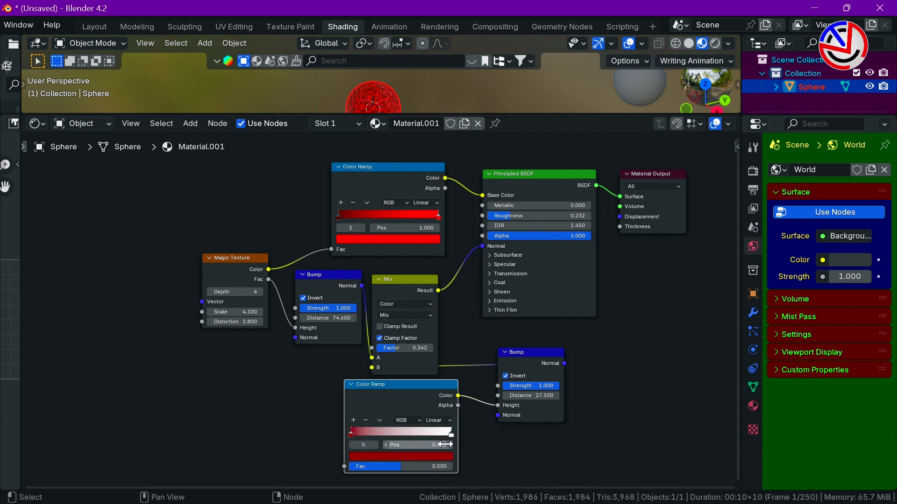
Set the lower Color Ramp's end stop at position 1.000 to a very dark, fully saturated red
left_click(451, 434)
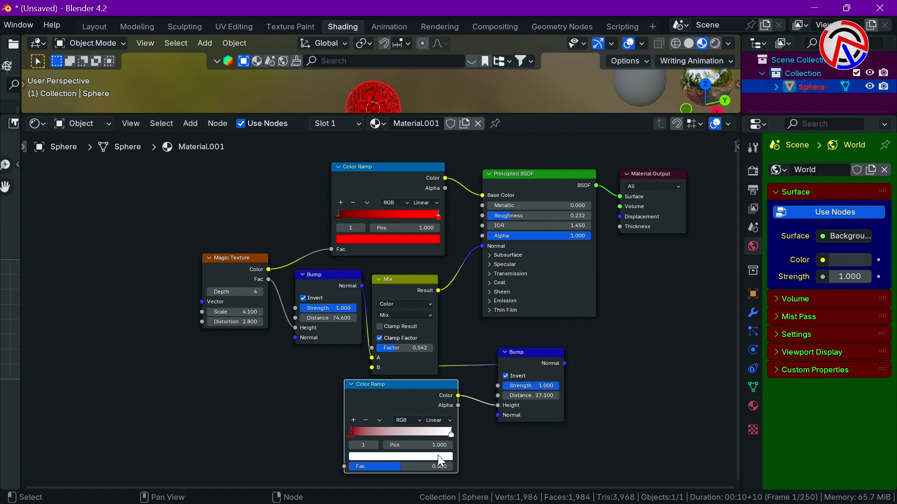
left_click(438, 455)
left_click_drag(409, 380, 398, 394)
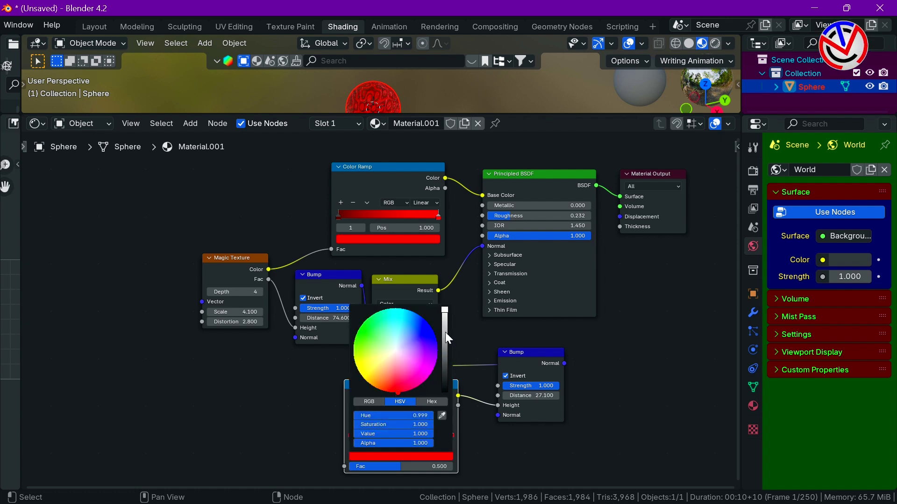
left_click_drag(444, 332, 445, 389)
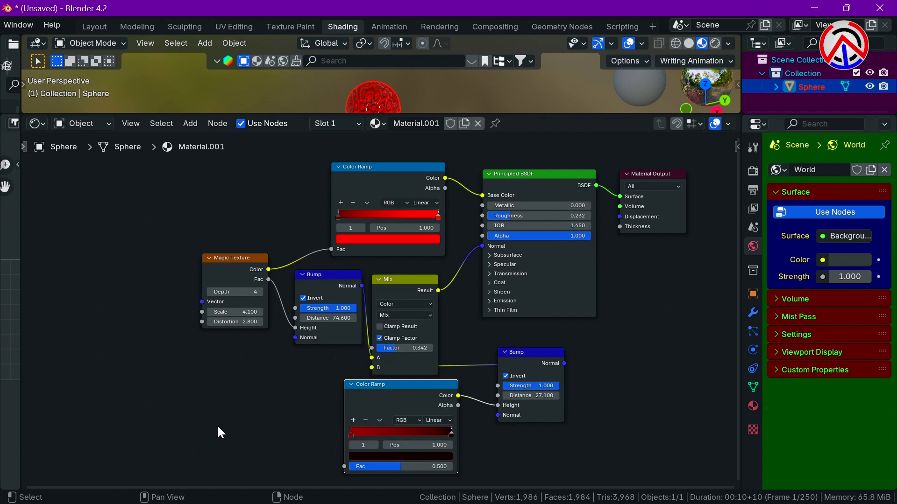
left_click(438, 455)
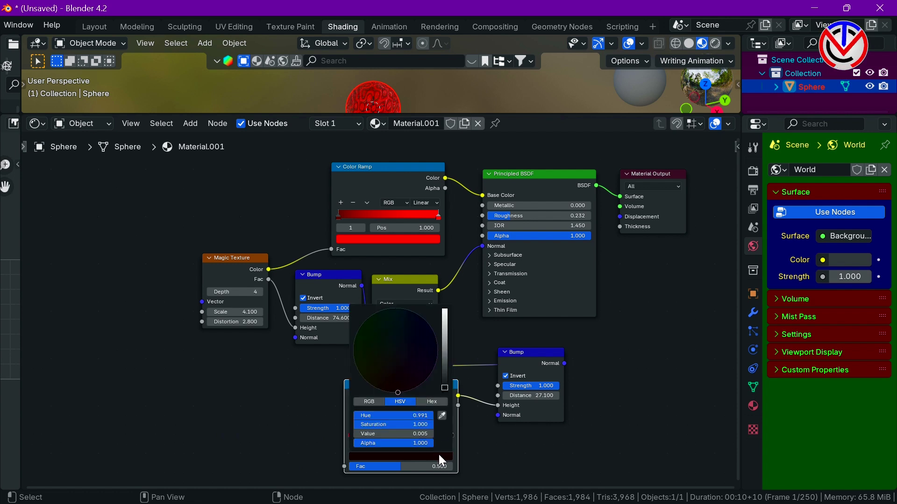
left_click_drag(445, 389, 444, 372)
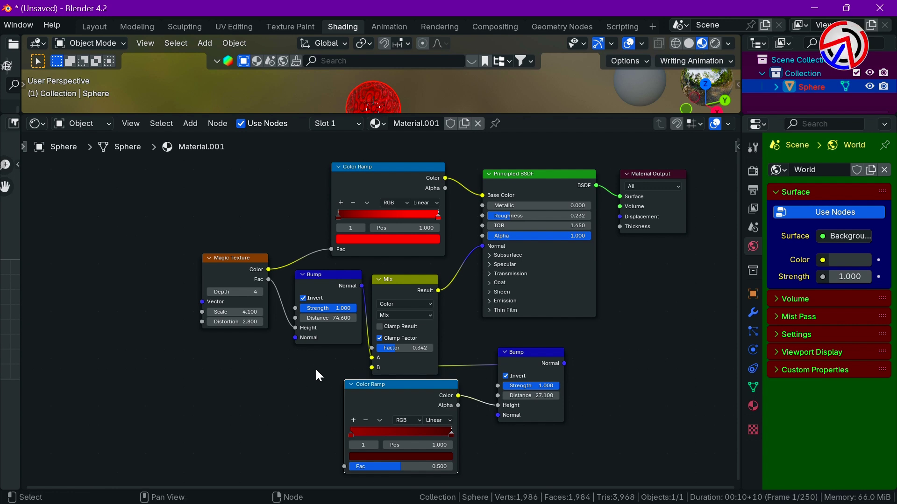
Add a Noise Texture node below the Magic Texture, with its Fac output feeding the lower Color Ramp's Fac input
left_click_drag(344, 467, 325, 358)
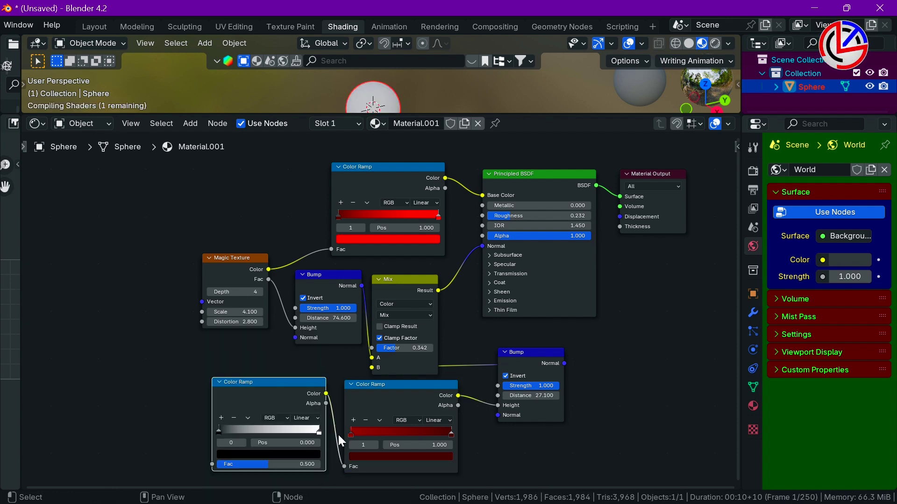
key("x")
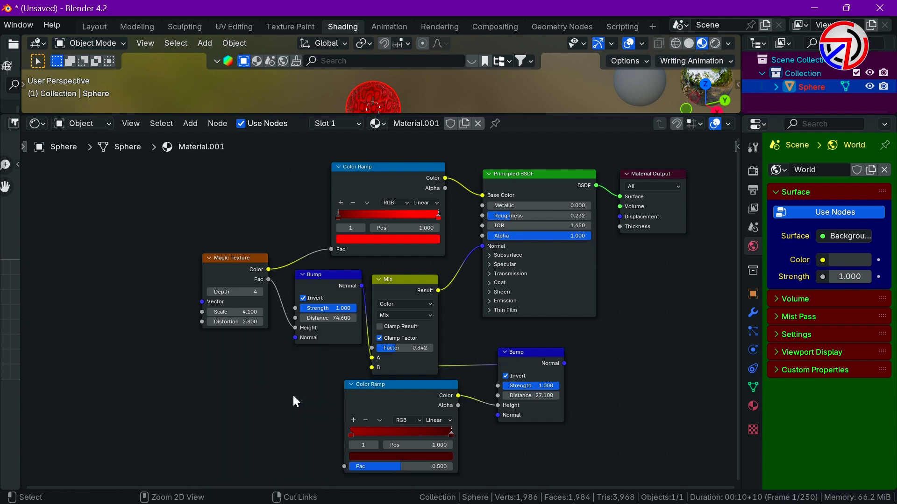
left_click_drag(344, 466, 322, 375)
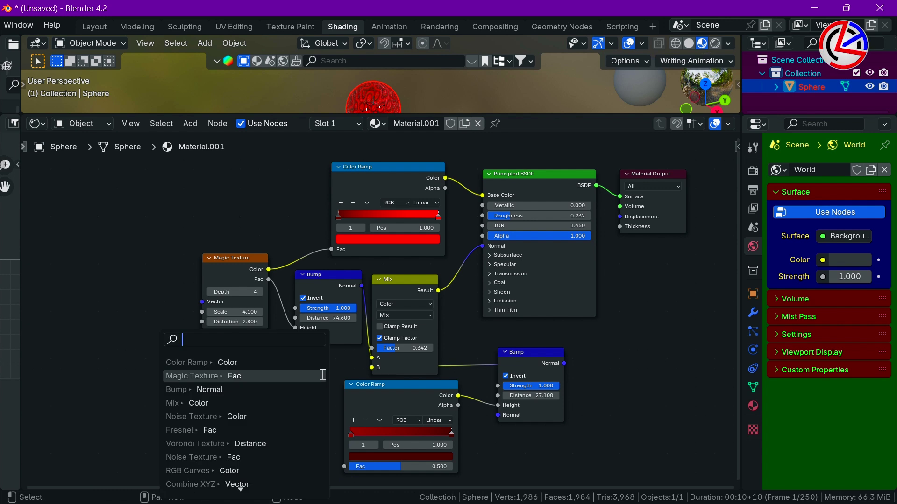
left_click(279, 461)
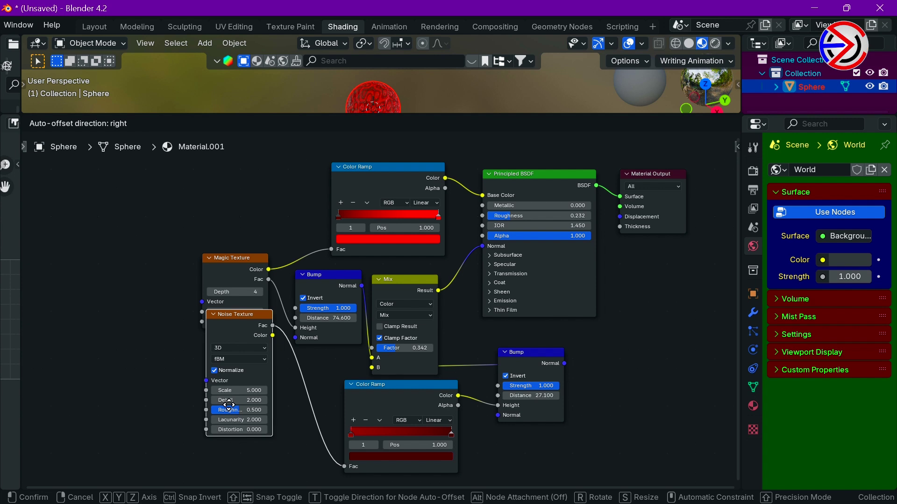
left_click(229, 430)
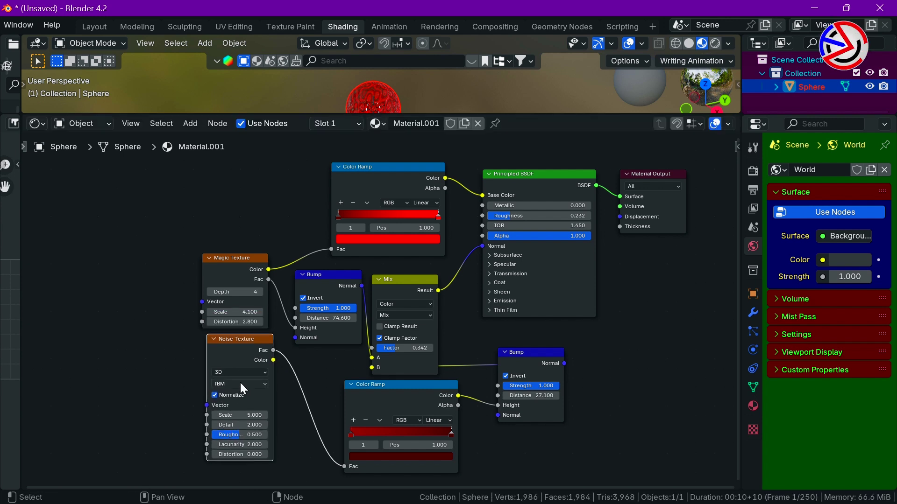
Switch the Noise Texture to 4D and set its Scale to 72.8 and Detail to 9.4
left_click(228, 372)
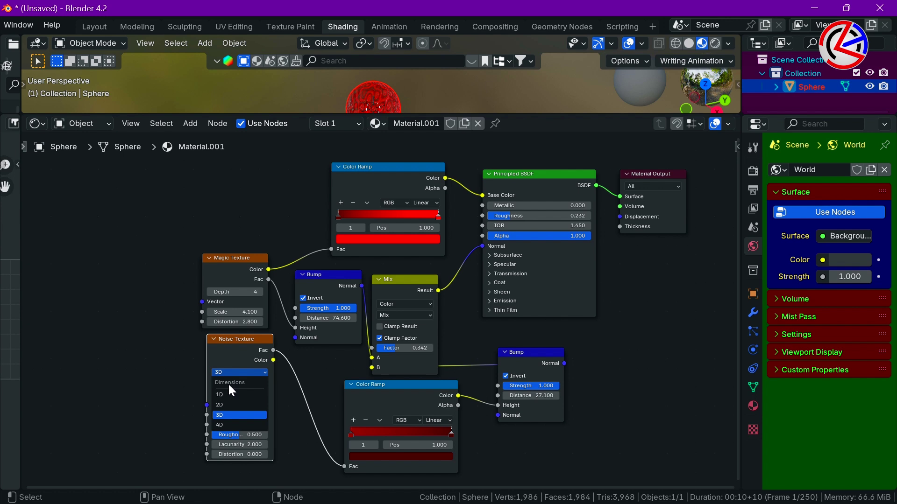
left_click(233, 425)
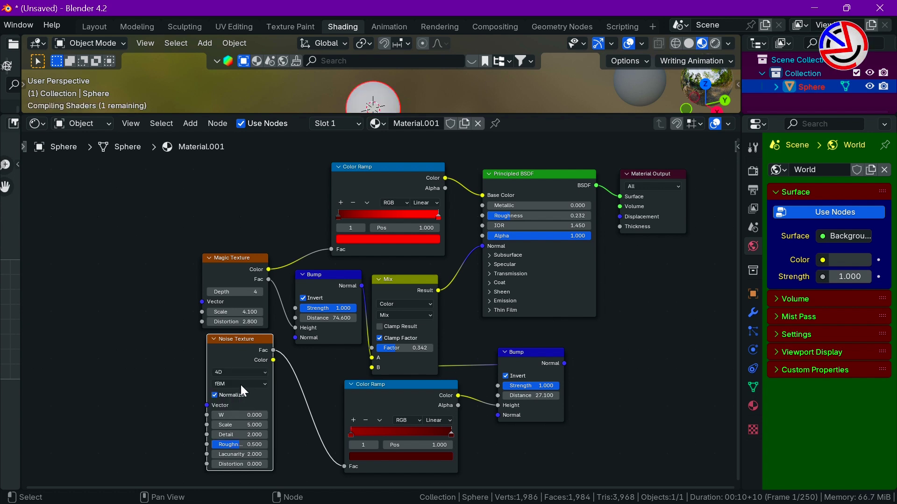
left_click(239, 424)
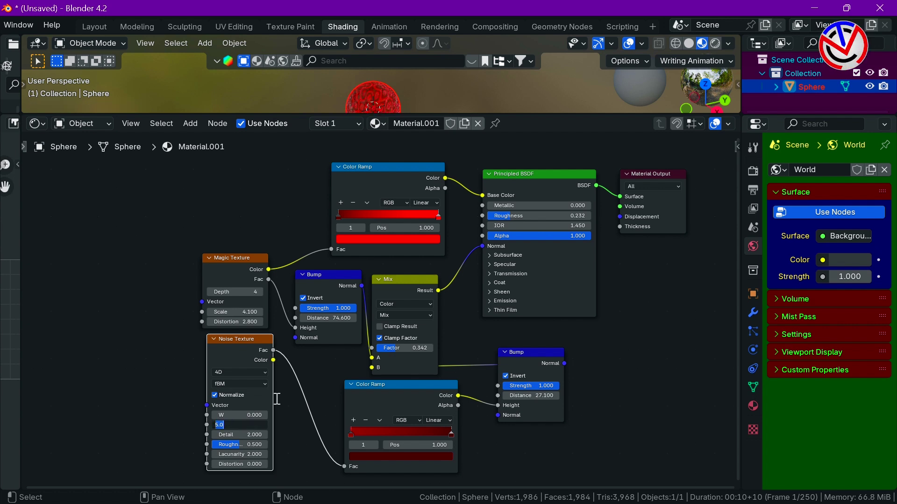
type("7")
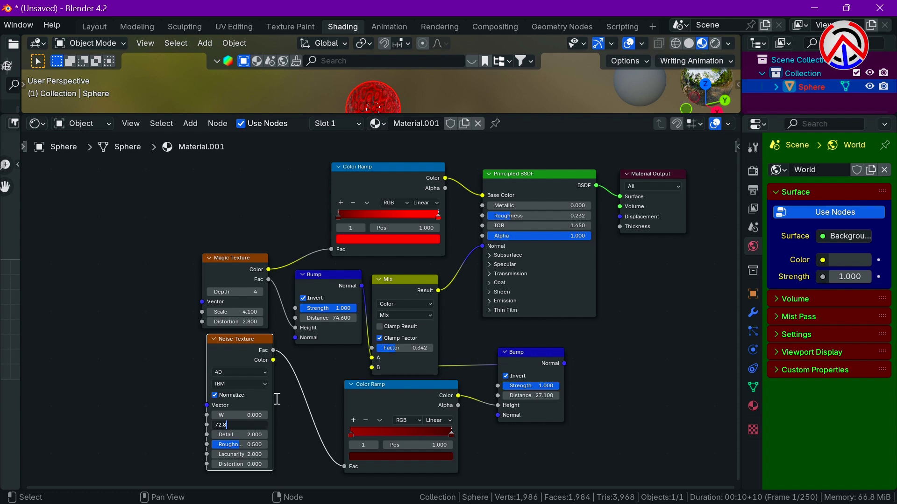
type("2.8")
key("Tab")
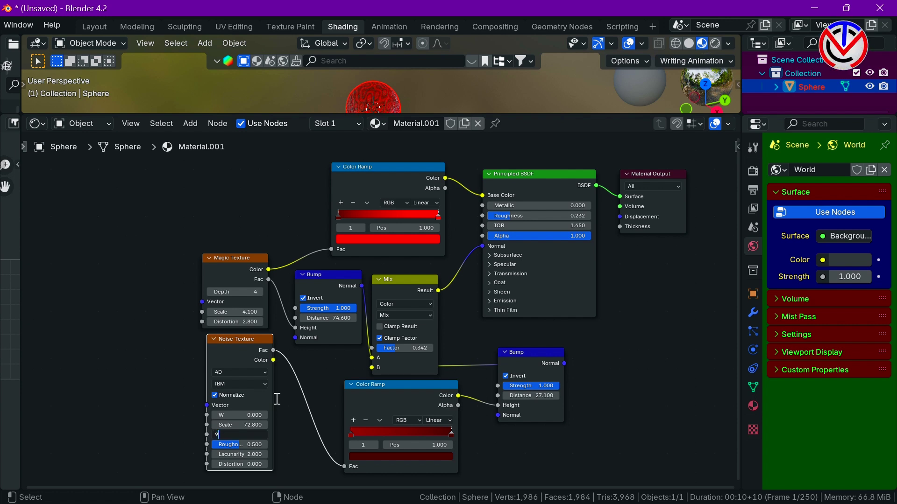
type("9.4")
key("Tab")
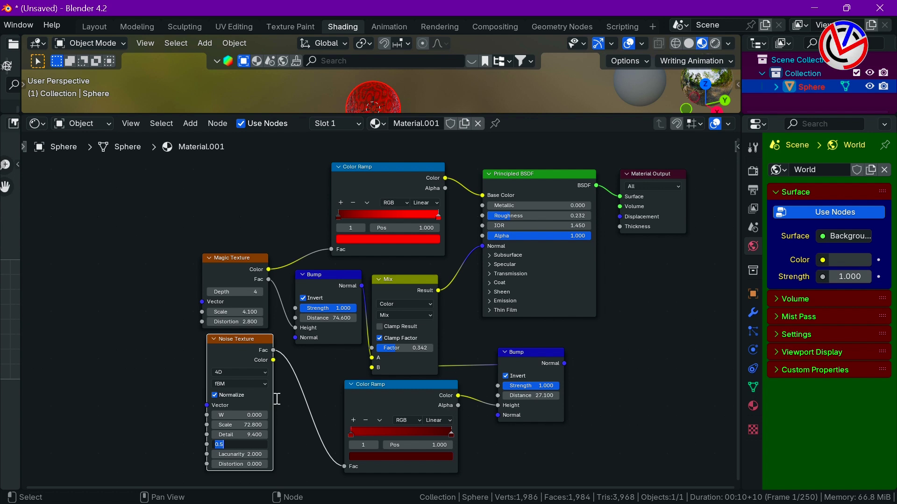
key("Return")
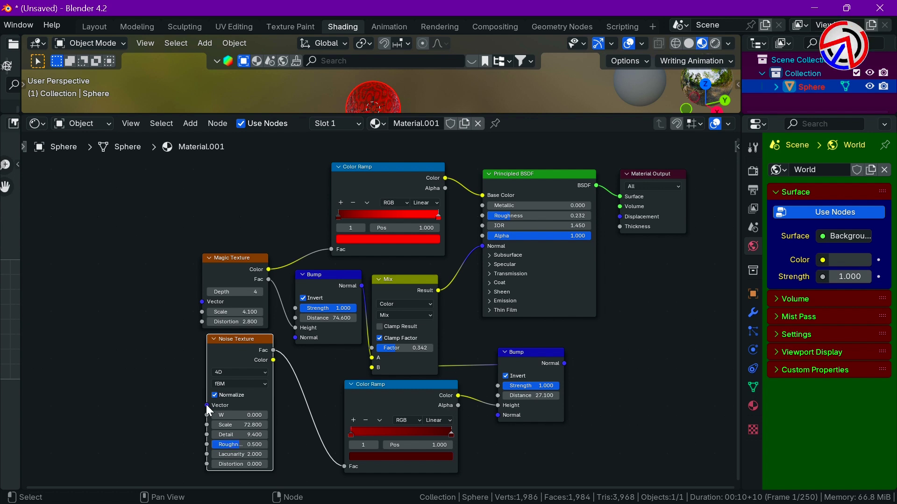
Add a Texture Coordinate node with its Generated output feeding the Vector inputs of both the Noise and Magic Textures
left_click_drag(207, 404, 160, 340)
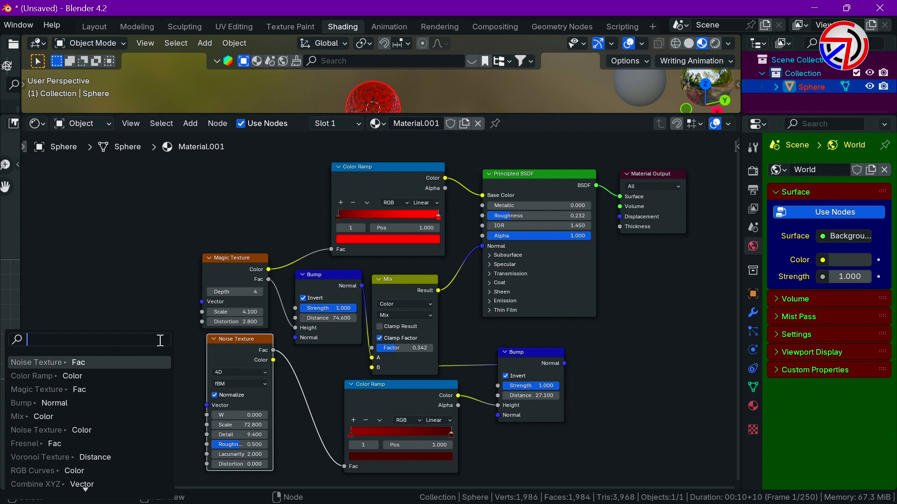
type("text")
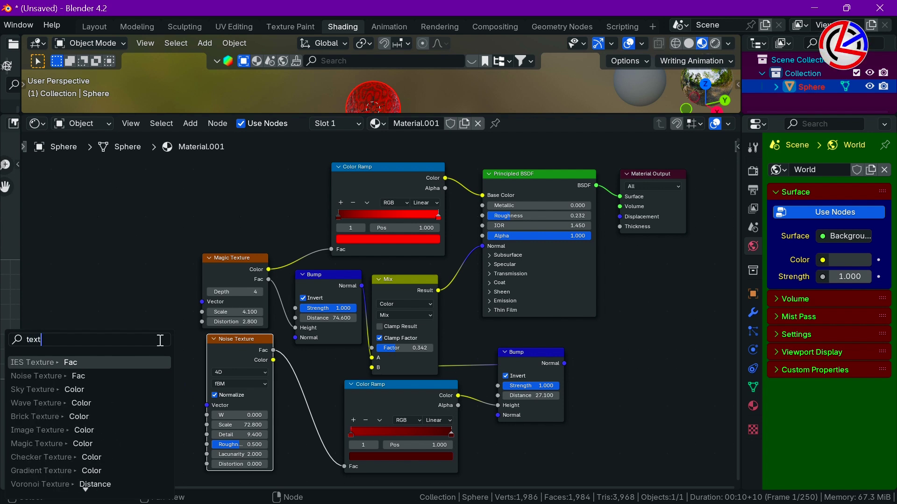
type("ure coo")
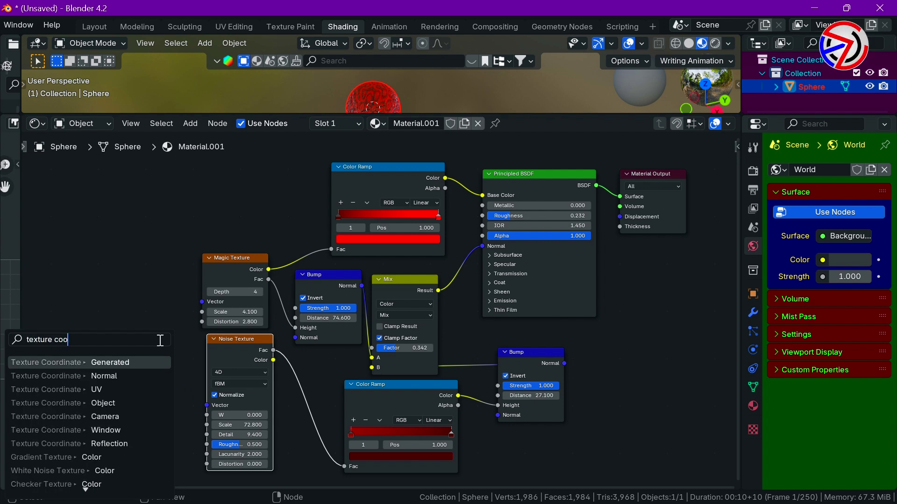
left_click(137, 363)
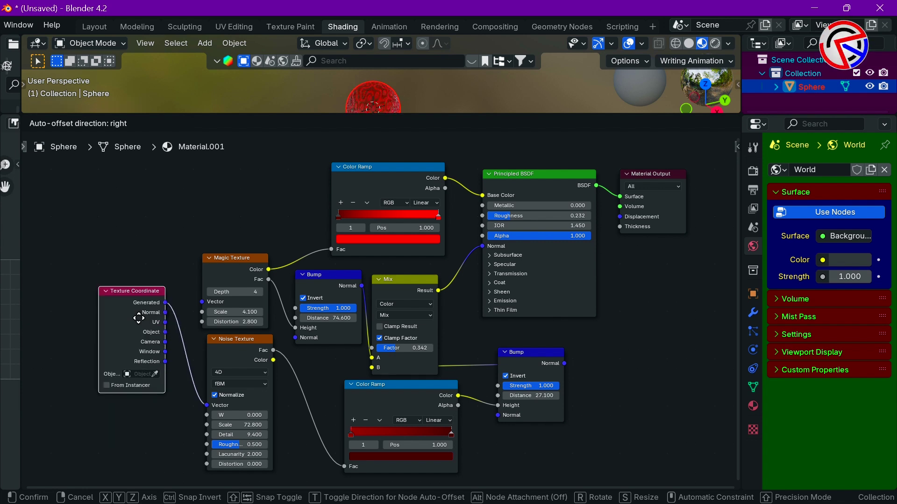
left_click(136, 347)
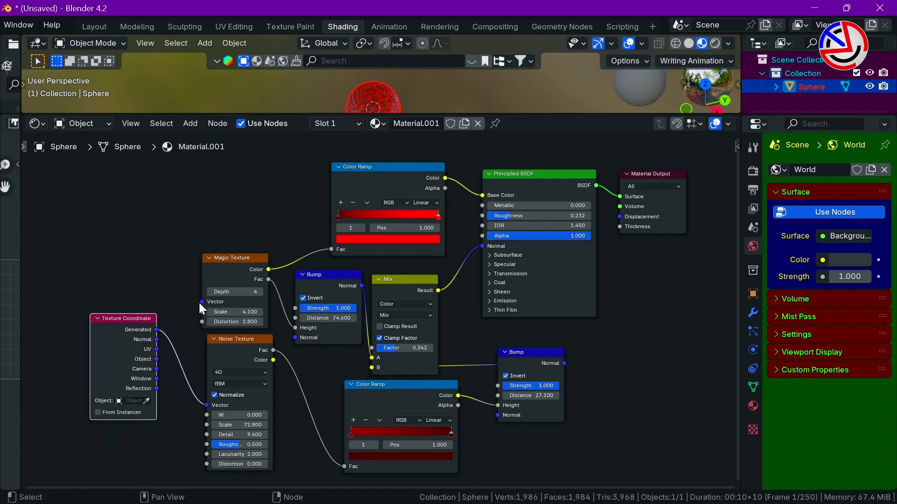
left_click_drag(202, 302, 157, 329)
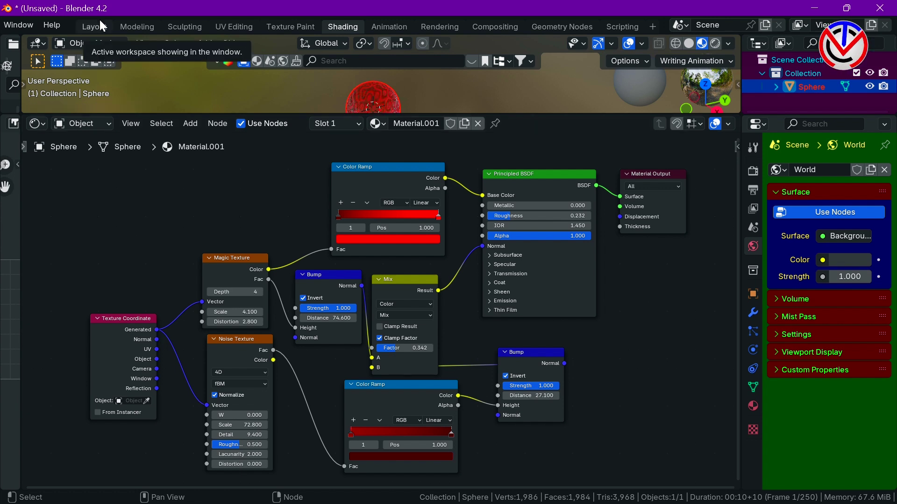
In the Layout workspace, shade the sphere smooth and display it in Material Preview
scroll(358, 98, "up", 3)
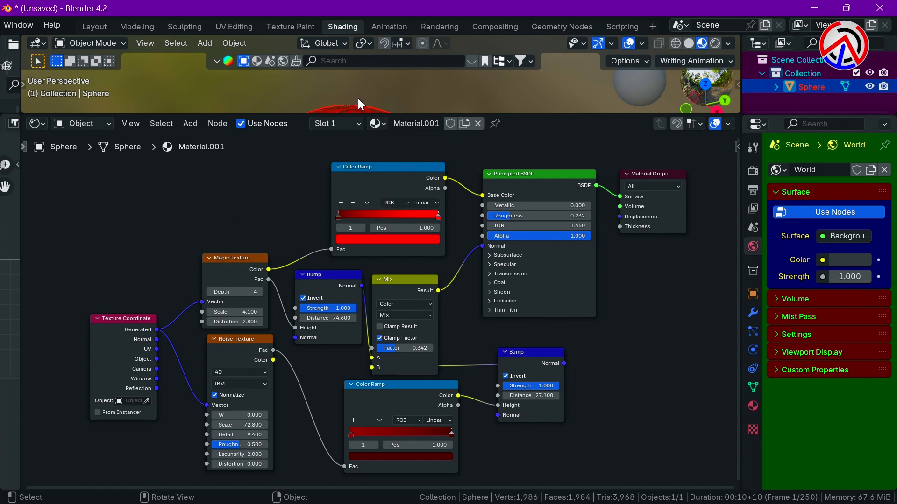
left_click(89, 24)
right_click(401, 251)
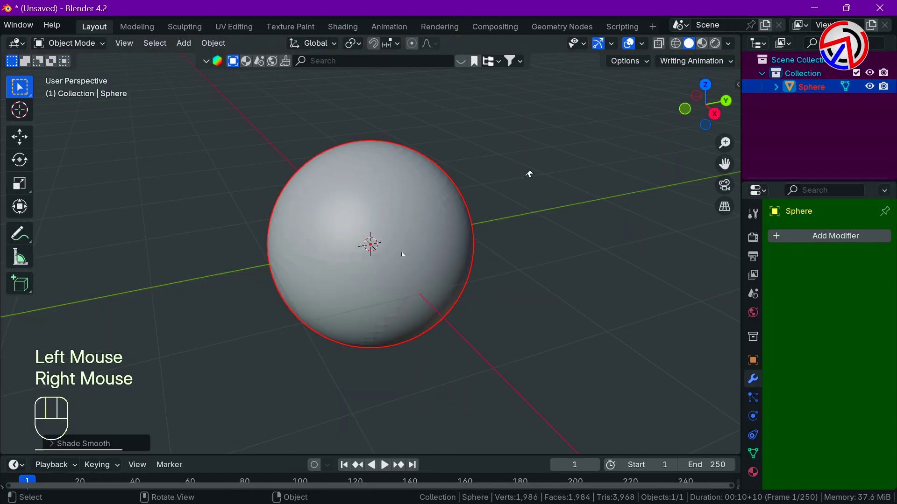
left_click(702, 43)
scroll(388, 233, "up", 4)
scroll(394, 251, "down", 3)
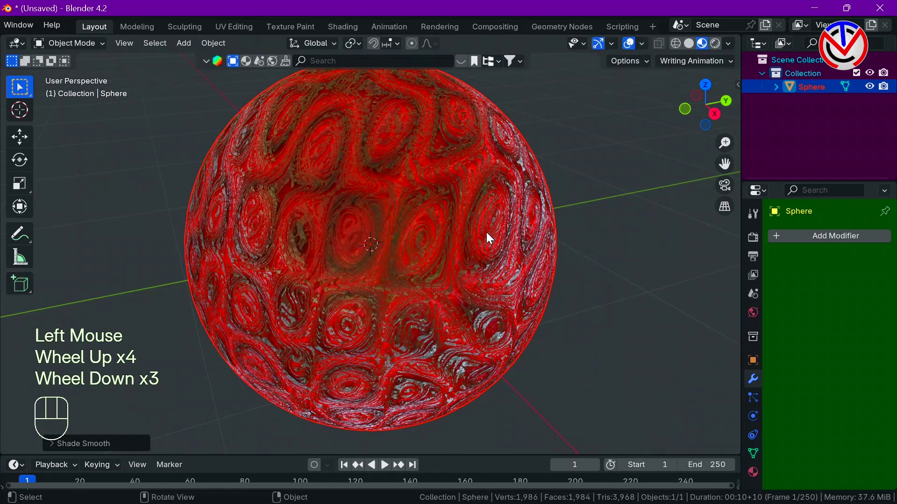
Use rendered viewport shading and light the world with an Environment Texture loaded from the 815-hdri-skies folder in HDRIs
left_click(715, 44)
left_click(753, 313)
left_click(823, 326)
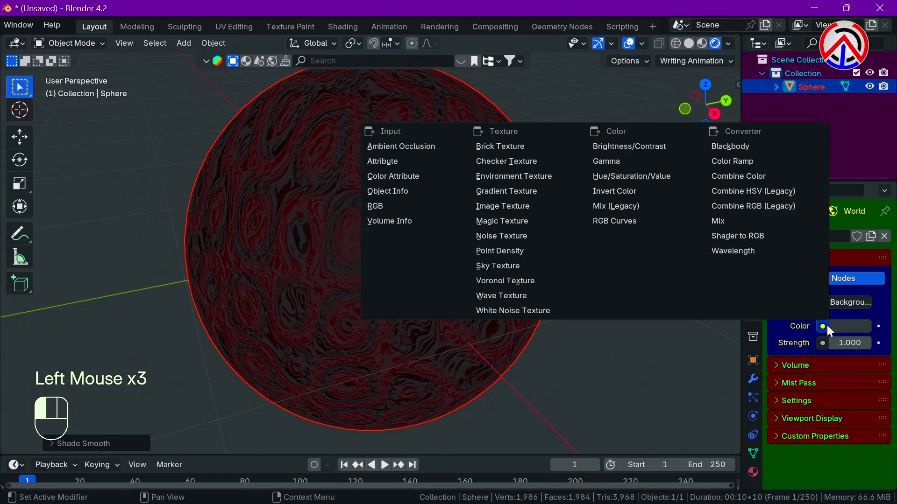
left_click(513, 180)
left_click(861, 344)
left_click(71, 140)
double_click(304, 150)
double_click(384, 149)
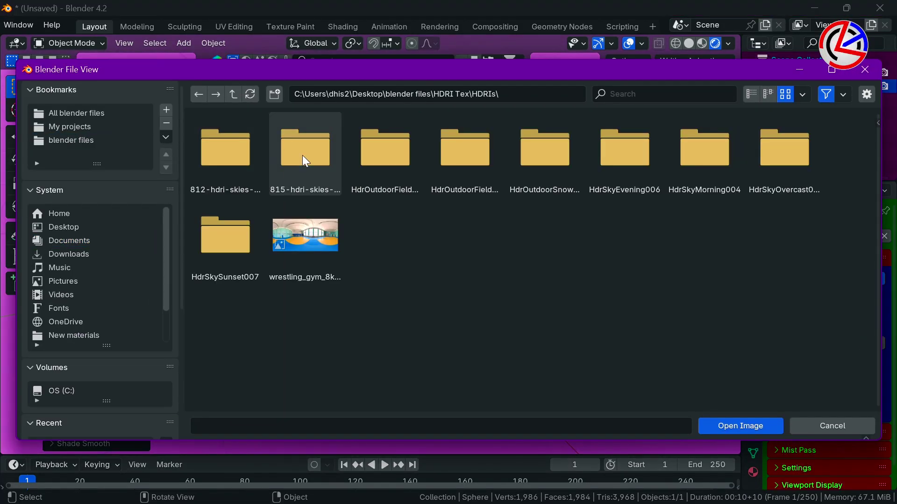
double_click(304, 149)
double_click(374, 217)
Add a Sun light and move it straight up above the sphere
left_click(184, 43)
left_click(314, 234)
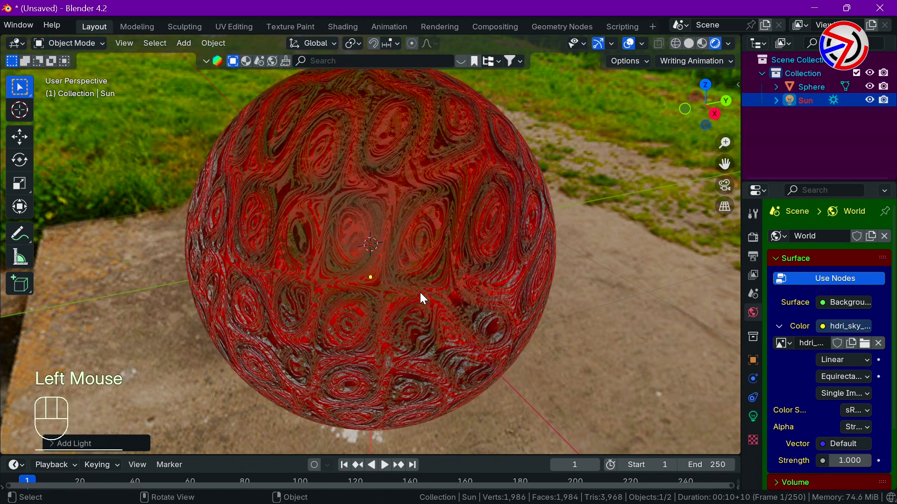
scroll(420, 292, "down", 4)
left_click(19, 207)
left_click_drag(370, 290, 369, 146)
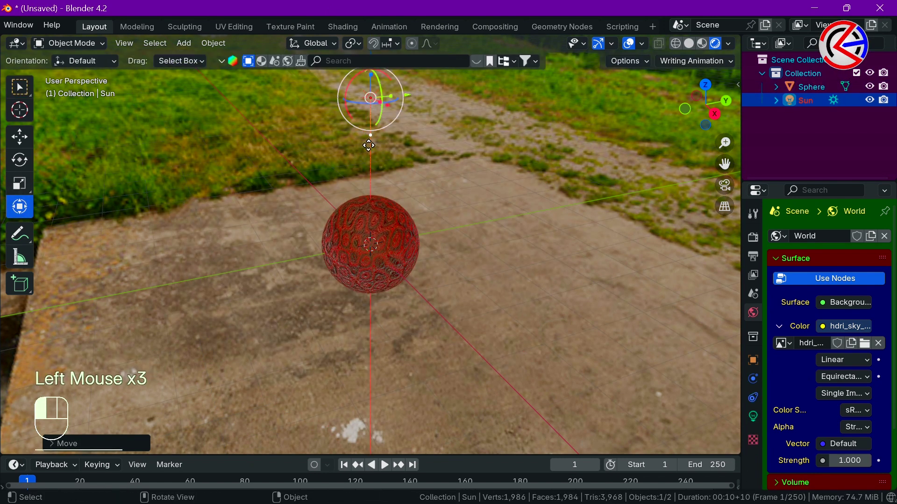
Set the Sun light's Strength to 9 and its Angle to 148°
left_click(753, 416)
left_click(843, 328)
left_click_drag(843, 328, 874, 348)
left_click(454, 228)
Add a camera, aligned to a slightly raised view of the sphere over the path, and keyframe it at frame 1
left_click(184, 42)
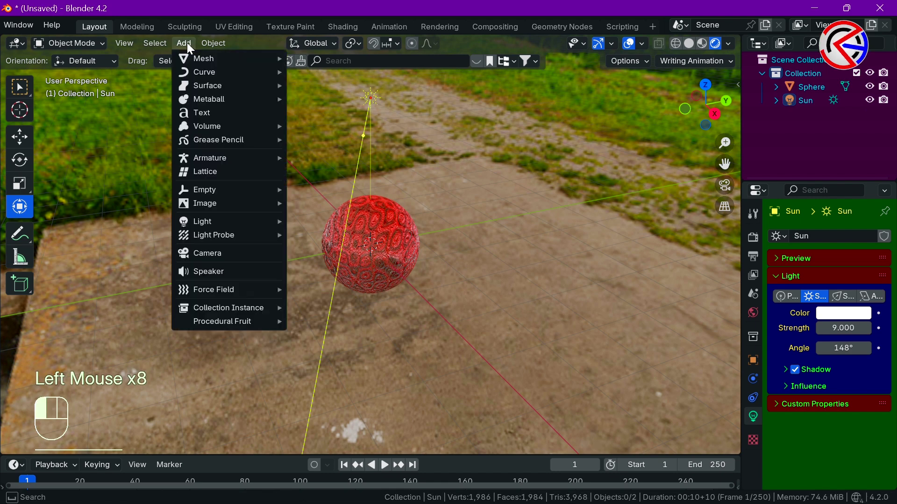
left_click(219, 253)
key("KP_1")
middle_click_drag(311, 246, 460, 252, "alt")
scroll(402, 275, "up", 2)
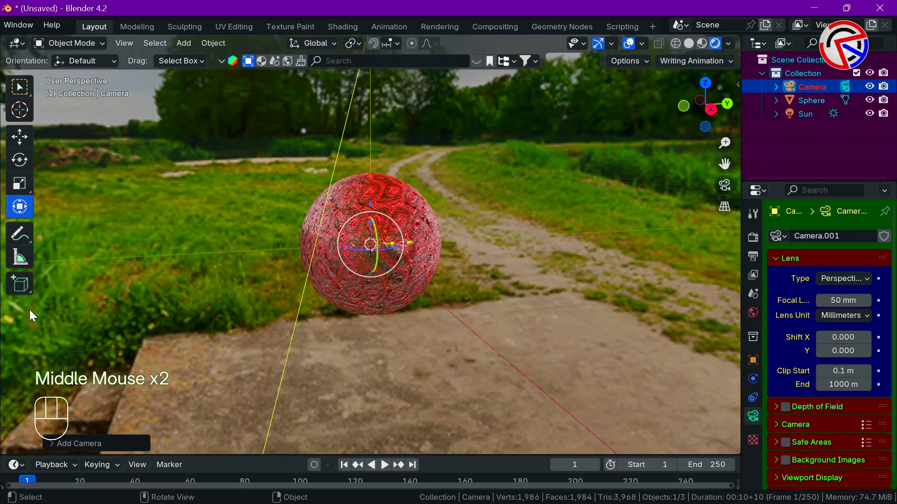
key("ctrl+alt+KP_0")
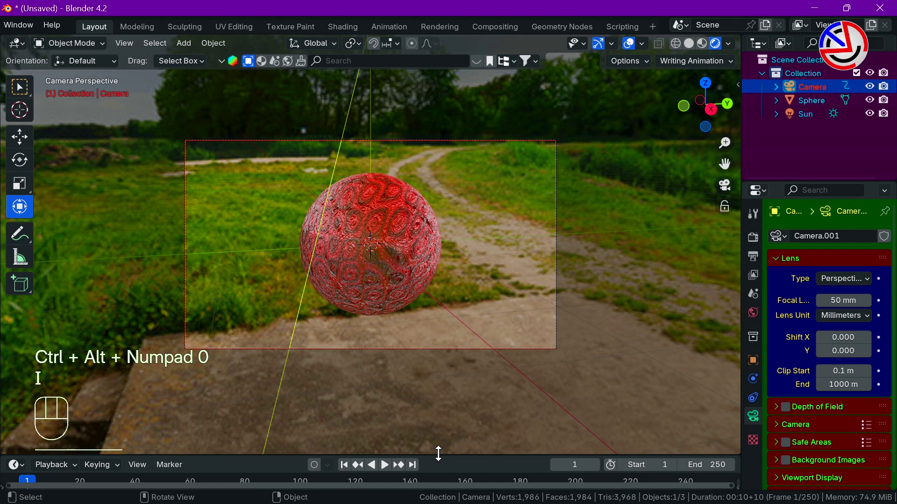
At frame 250, align the camera to a view of the sphere against the lake and trees, and keyframe it
left_click_drag(439, 453, 447, 436)
left_click(713, 461)
middle_click_drag(575, 246, 352, 242, "alt")
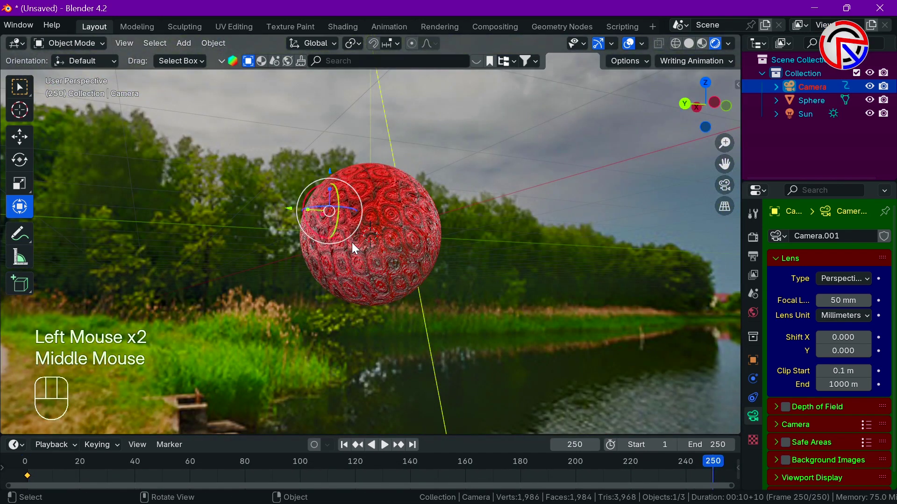
key("ctrl+alt+KP_0")
key("i")
At frame 136, align the camera to a view looking down on the sphere over the water, and keyframe it
left_click(399, 462)
middle_click_drag(504, 254, 497, 248)
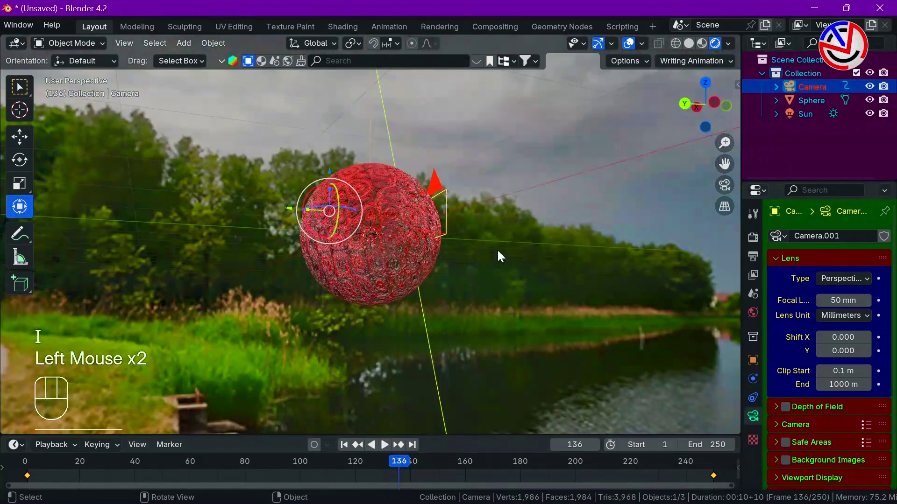
middle_click_drag(388, 292, 410, 310)
key("ctrl+alt+KP_0")
key("i")
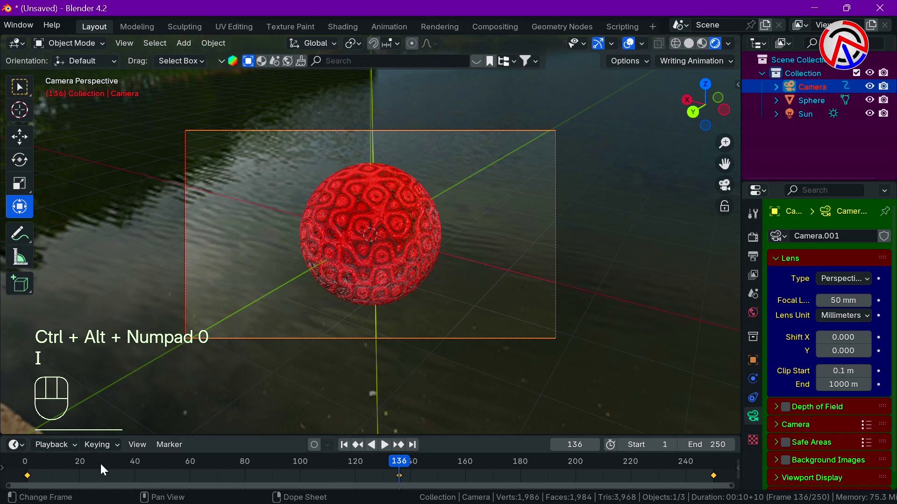
At frame 59, fly the camera into a close-up of the sphere and keyframe it
left_click_drag(100, 462, 186, 470)
key("shift+grave")
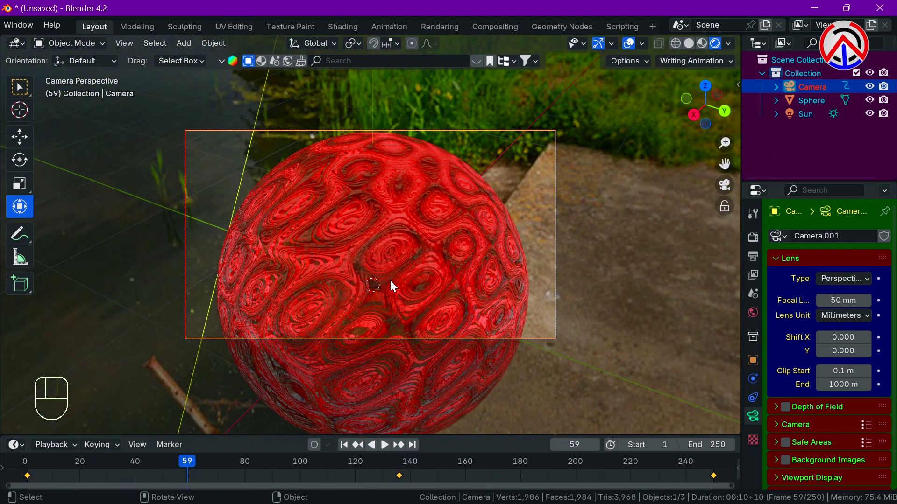
key("i")
Browse for the render output location and create and open a folder named "flower swirl texture" inside New materials
left_click_drag(552, 462, 399, 450)
left_click(752, 237)
left_click(752, 256)
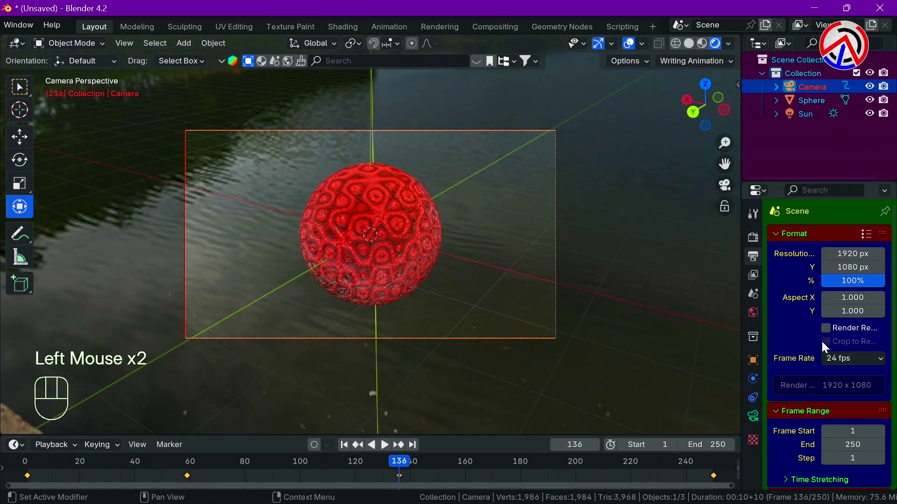
scroll(821, 342, "down", 5)
left_click(879, 300)
left_click(73, 336)
right_click(402, 335)
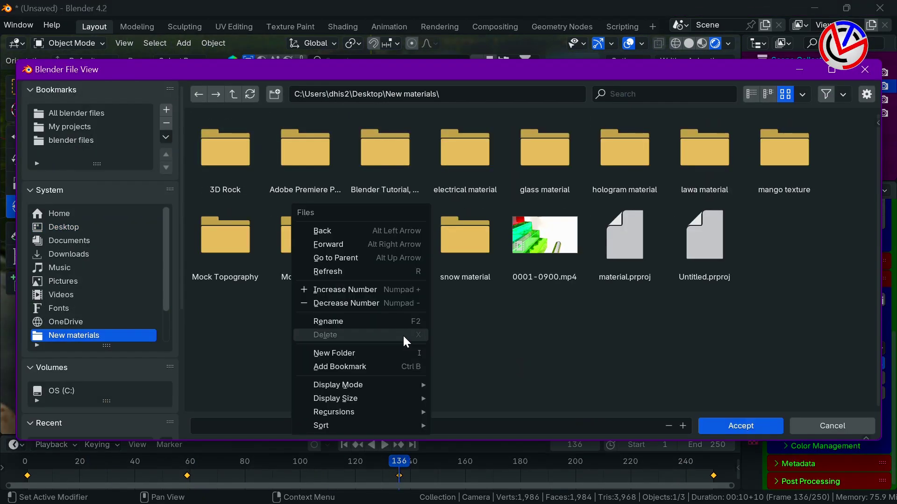
left_click(391, 353)
type("flower swirl")
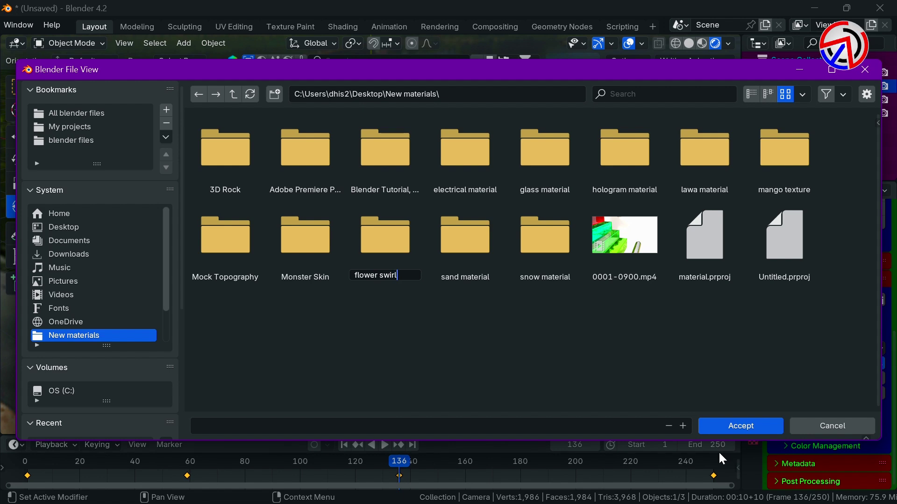
type(" texture")
key("Return")
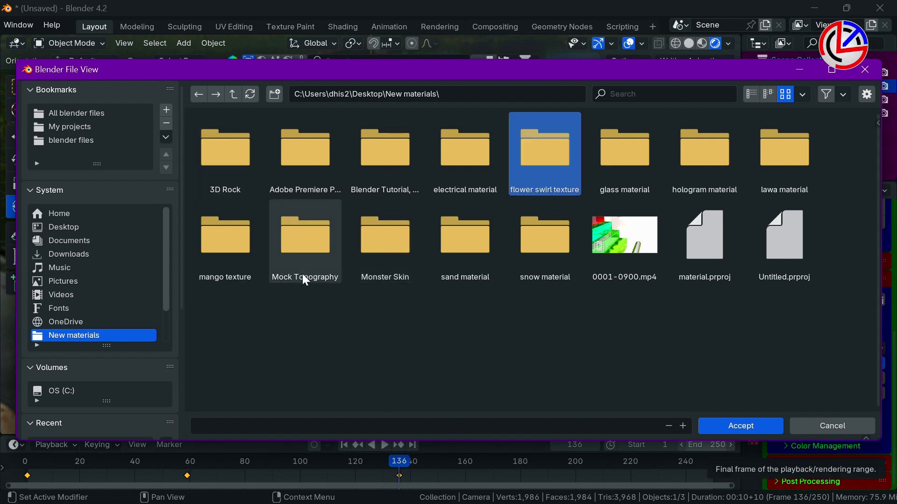
key("Return")
Name the render output file "flower swirl texture" and accept the output path
left_click(395, 426)
type("flower ")
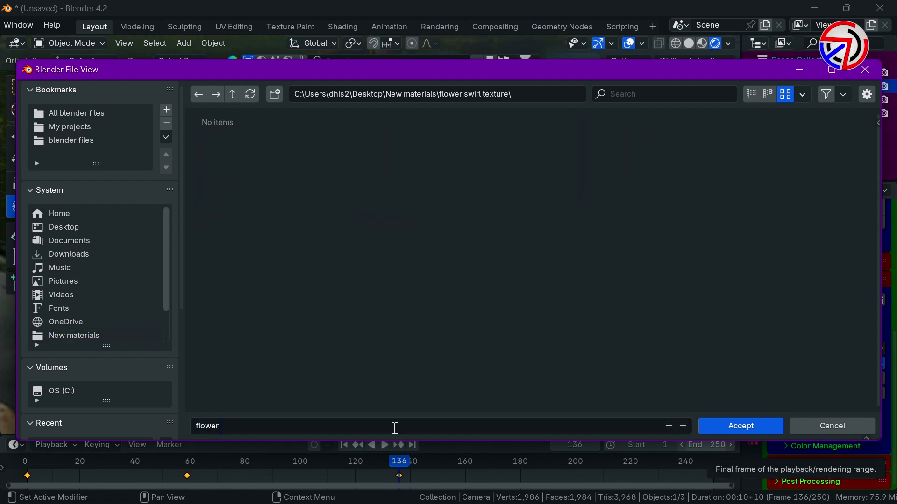
type("swirl texture")
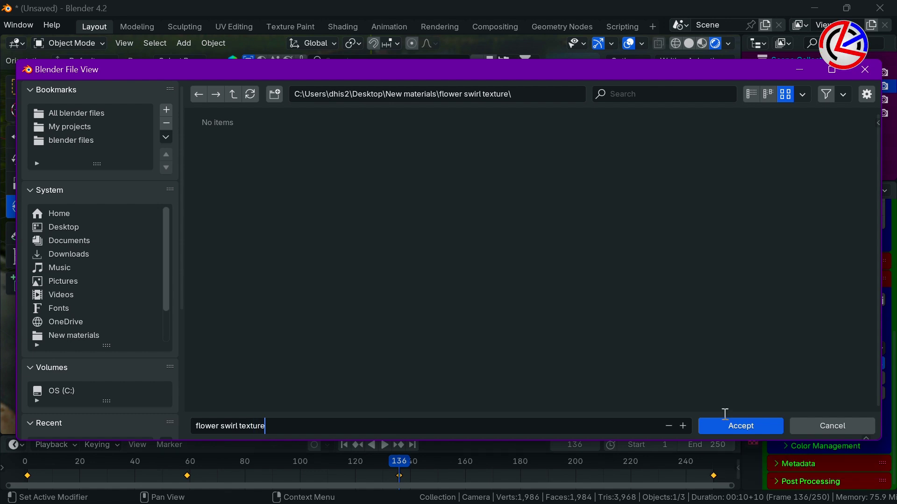
left_click(726, 424)
Configure the file format and encoding options for the render output
scroll(842, 388, "down", 3)
left_click(820, 444)
scroll(820, 445, "down", 2)
left_click_drag(851, 356, 813, 233)
left_click(843, 317)
left_click(861, 345)
left_click_drag(853, 374, 801, 329)
Start rendering the camera animation
scroll(102, 31, "up", 2)
left_click(91, 27)
left_click(117, 62)
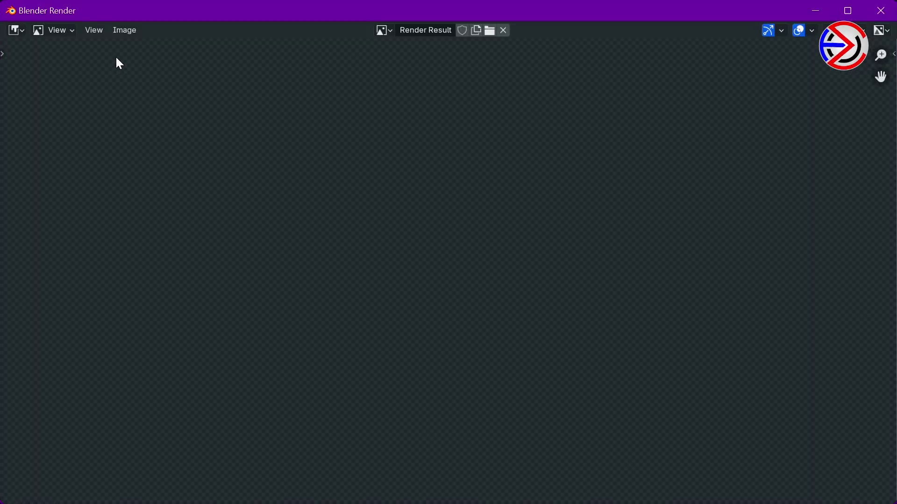